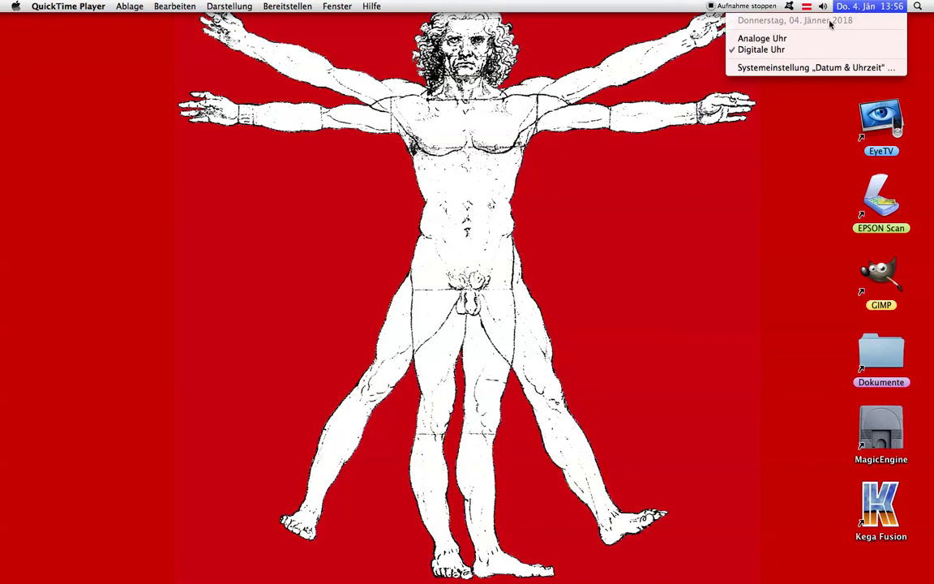
Close the date display, switch to Firefox and open the Video Manager of the signed-in YouTube channel
left_click(896, 8)
mouse_move(317, 567)
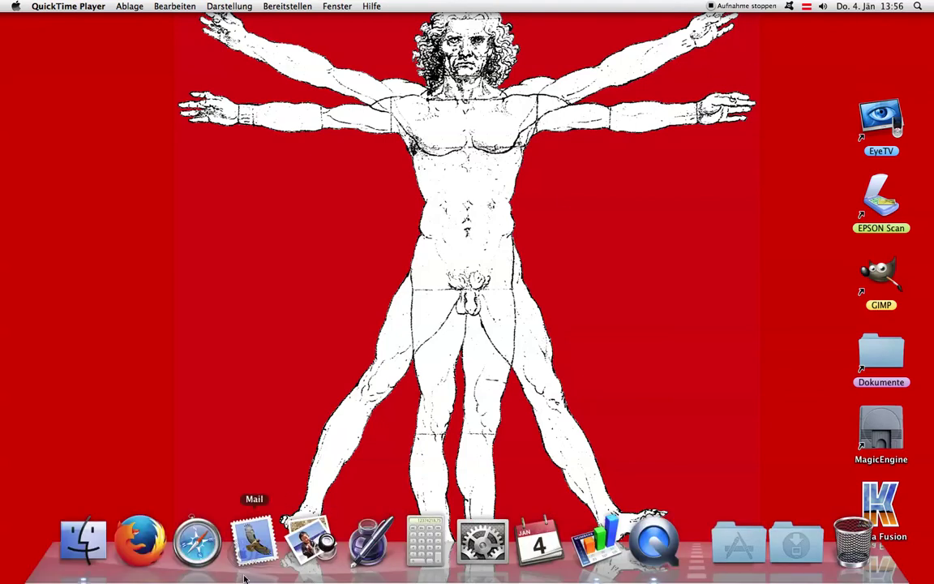
left_click(139, 539)
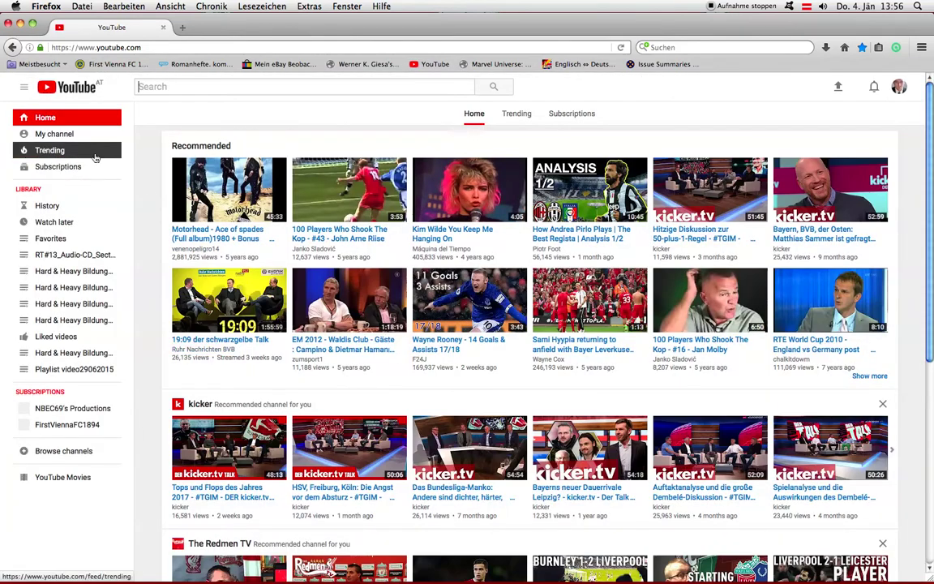
left_click(53, 134)
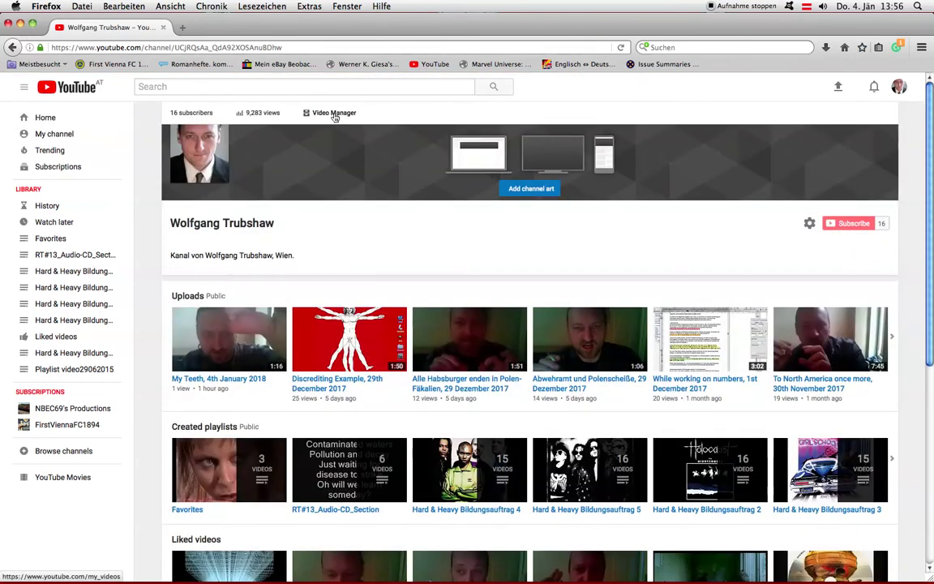
left_click(334, 114)
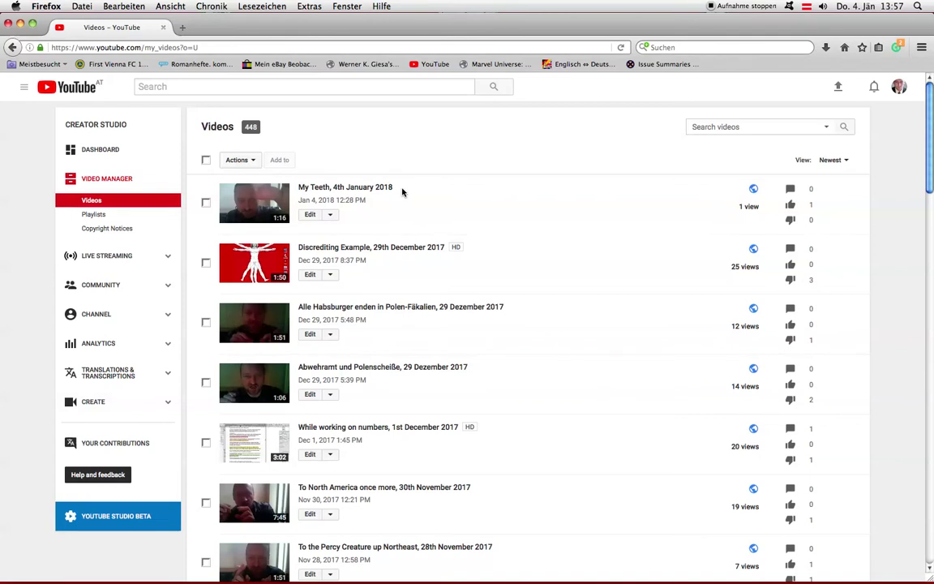
Switch to Safari and look through the entries of the bookmarks folder between AMS/Jobs and PayPal
mouse_move(487, 577)
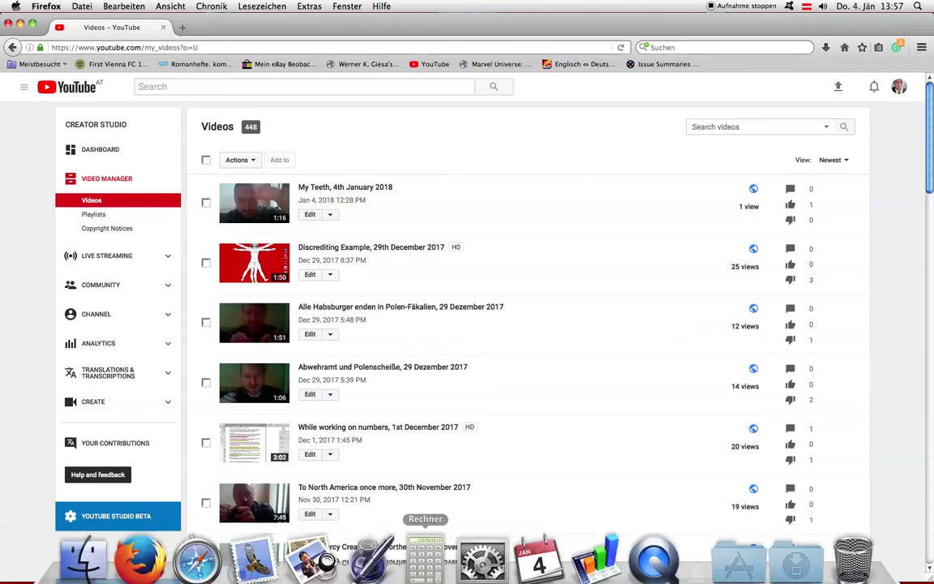
mouse_move(432, 558)
left_click(195, 542)
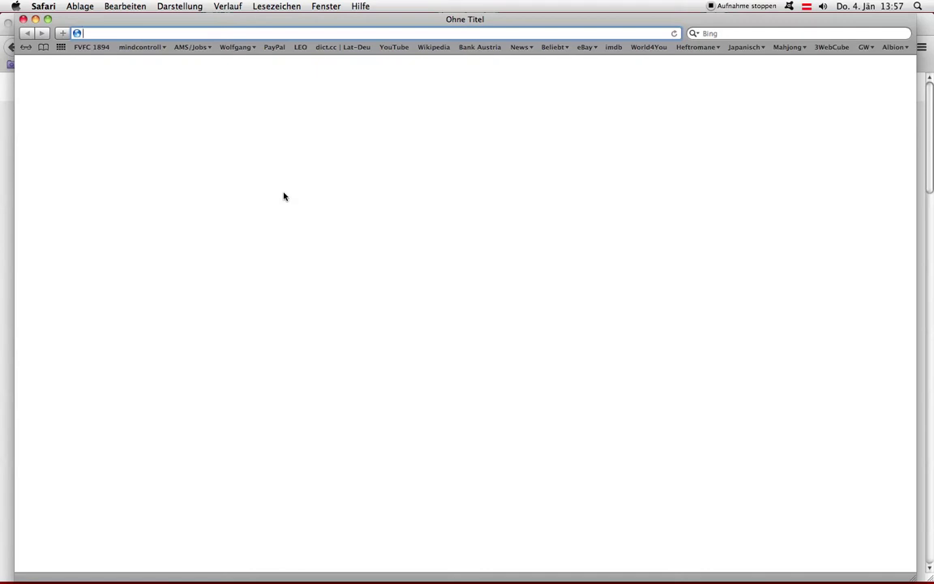
left_click(233, 47)
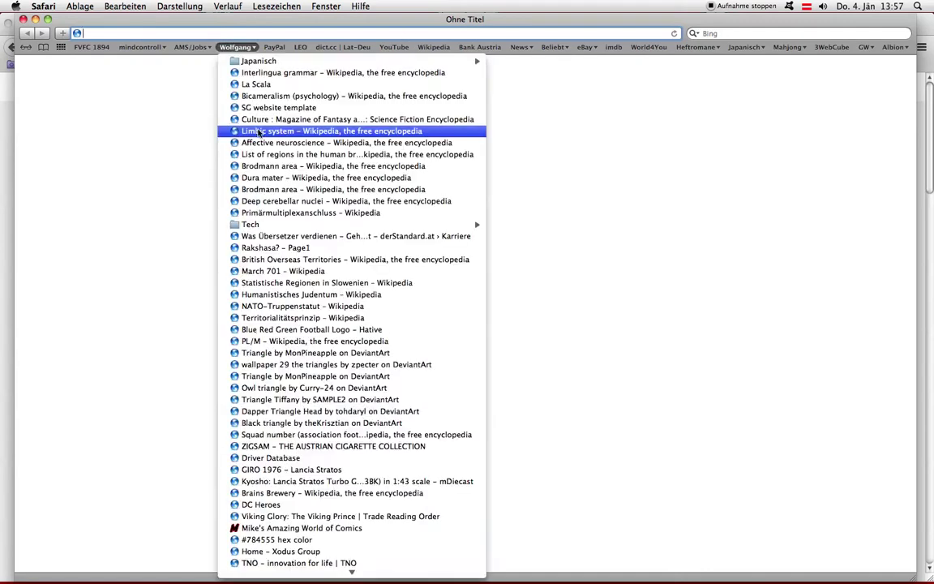
mouse_move(250, 577)
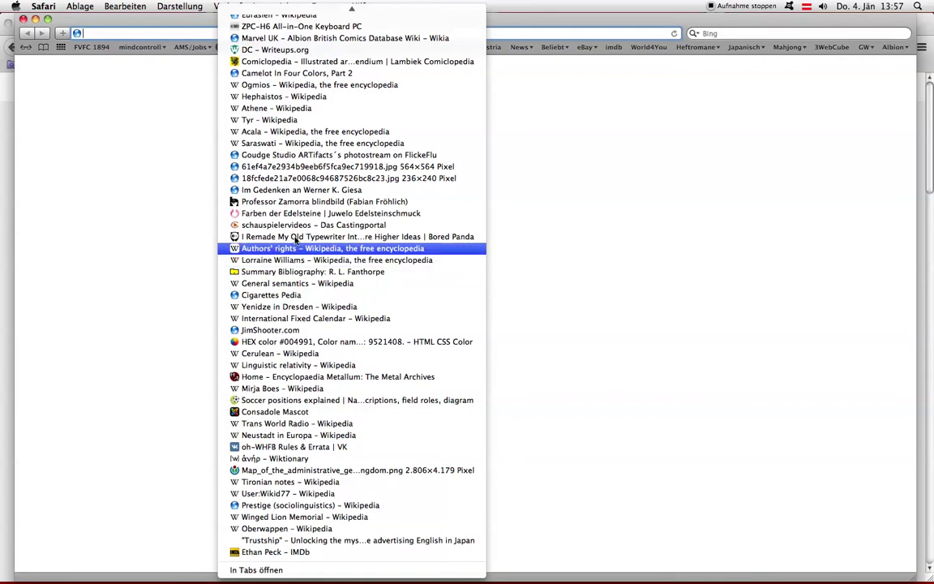
scroll(296, 223, "up", 3)
scroll(297, 231, "up", 5)
scroll(297, 231, "up", 5)
scroll(297, 233, "up", 7)
scroll(297, 233, "up", 7)
scroll(297, 233, "up", 7)
scroll(297, 233, "up", 7)
scroll(297, 231, "up", 7)
scroll(297, 231, "up", 6)
scroll(296, 232, "up", 1)
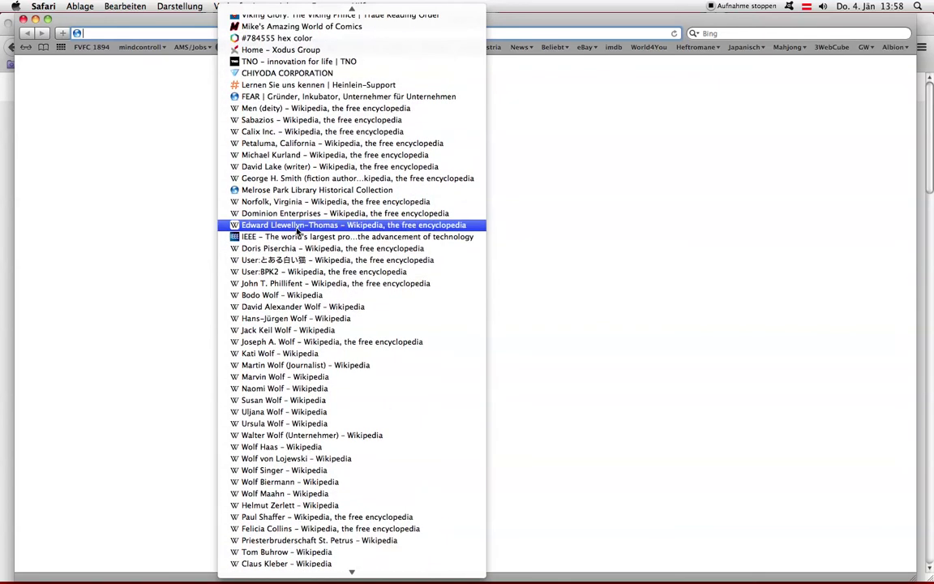
scroll(296, 231, "up", 5)
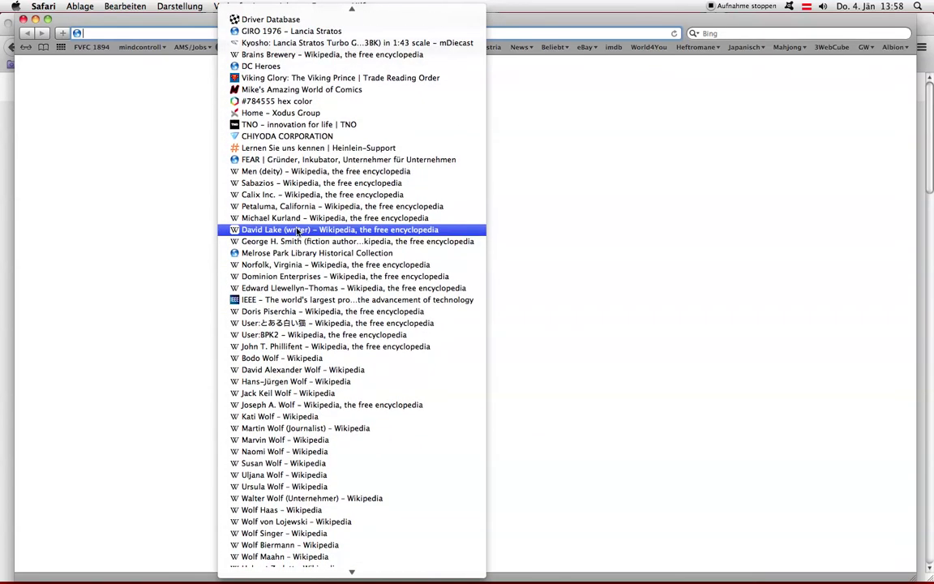
scroll(297, 232, "up", 5)
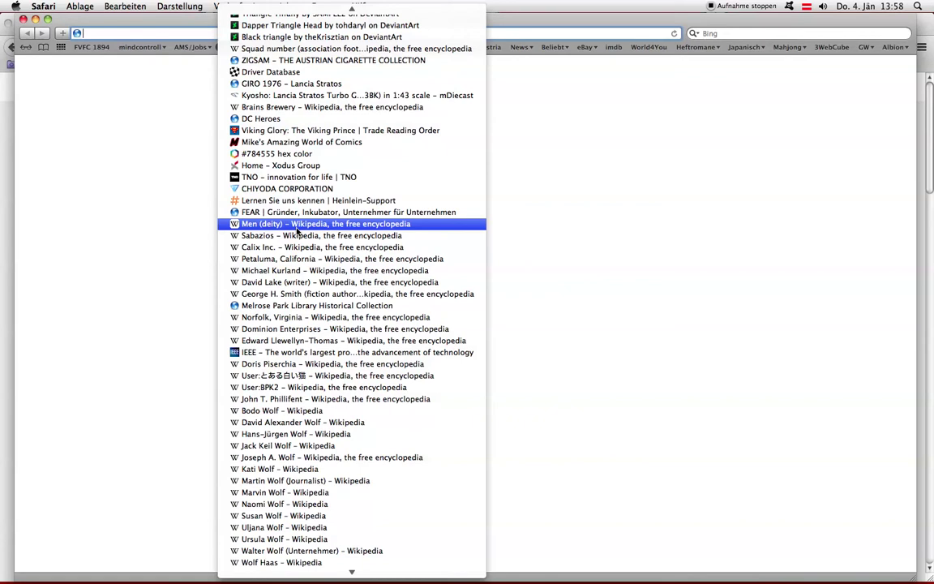
scroll(297, 231, "up", 8)
left_click(667, 83)
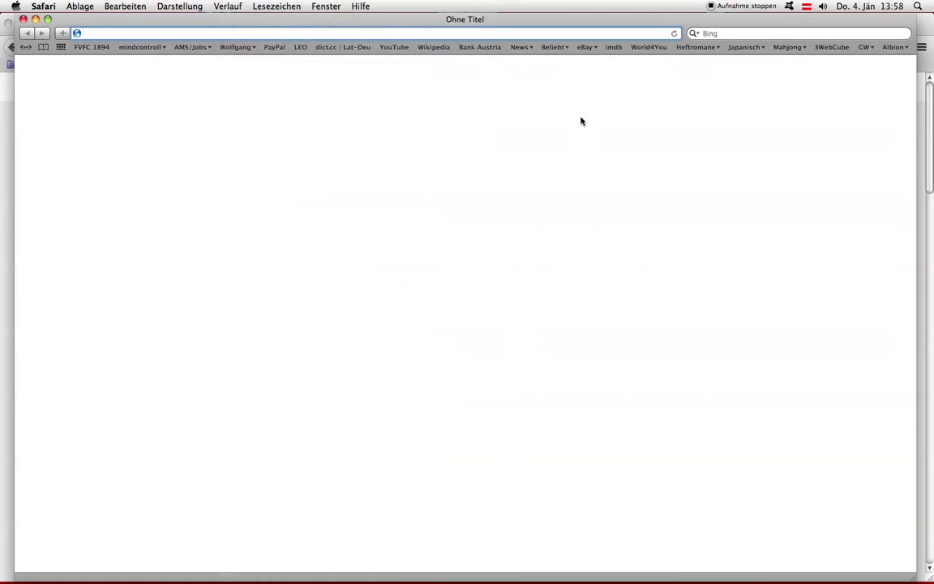
Search the web with Bing for "universal calender wiki"
left_click(697, 33)
type("universal calend")
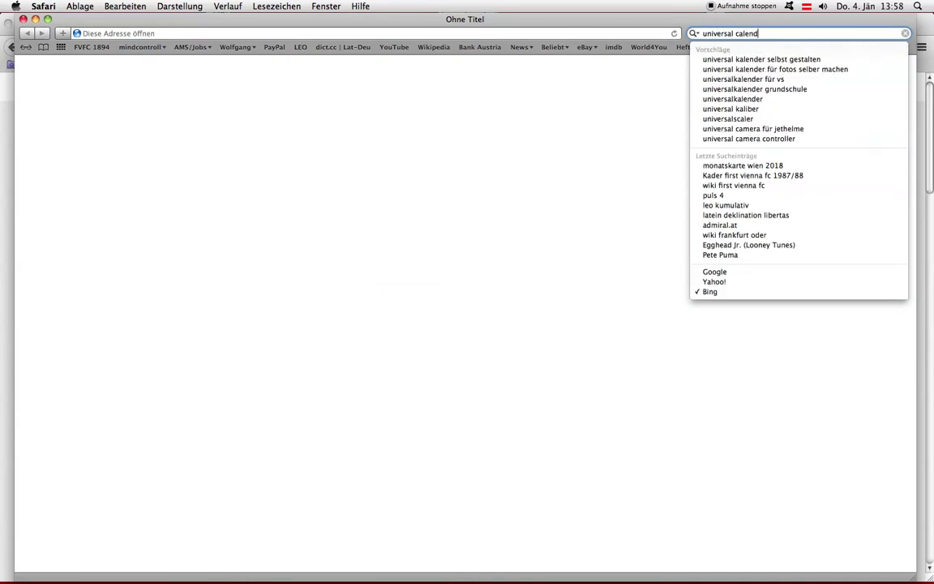
type("er wiki")
key("Return")
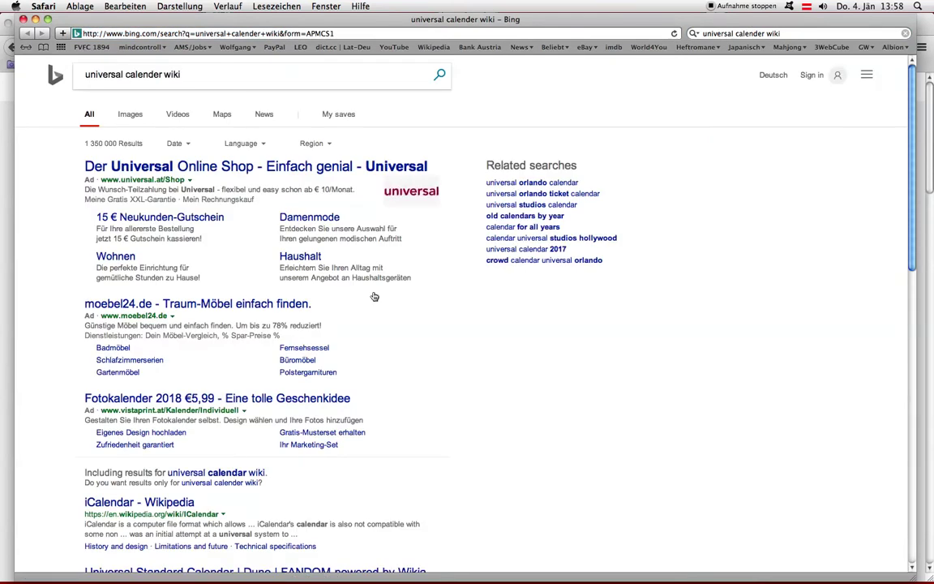
Open the German Wikipedia article Kalender from the search results and follow its Kalendersysteme link
scroll(300, 347, "down", 5)
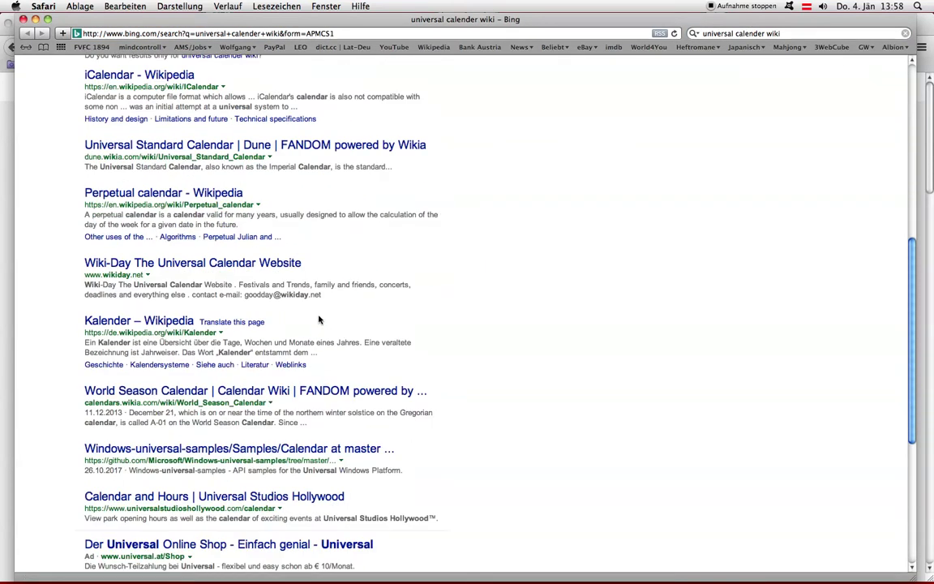
left_click(170, 318)
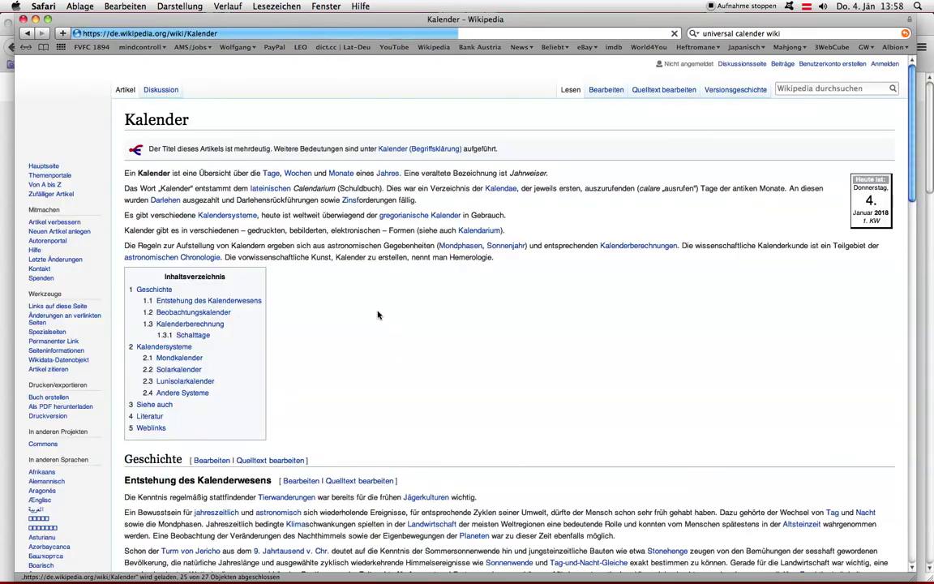
scroll(388, 309, "down", 2)
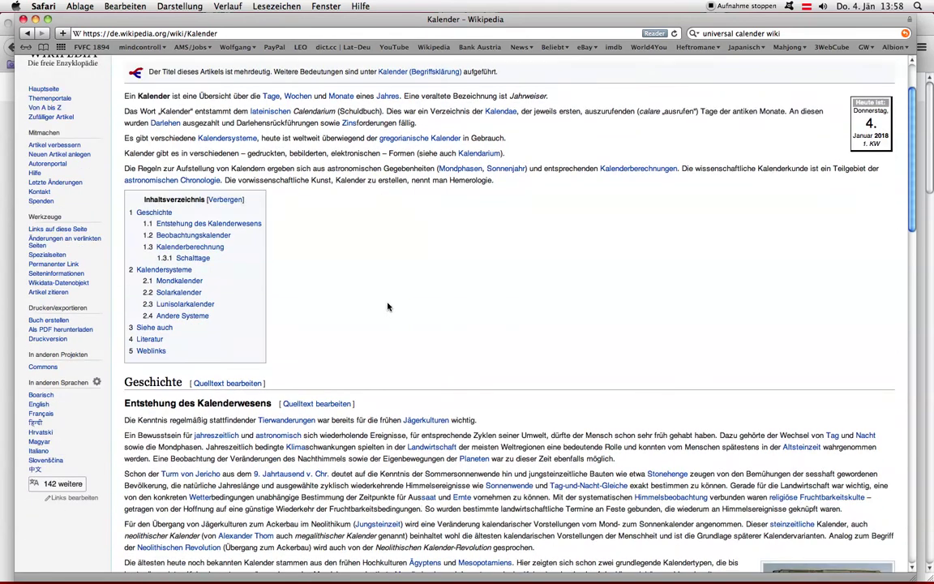
left_click(240, 140)
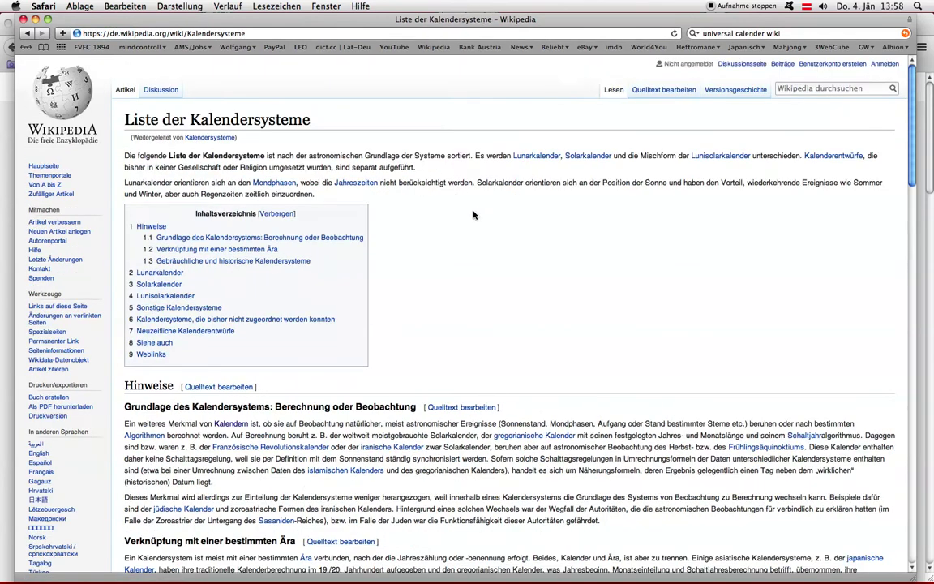
Examine the list of calendar systems from the introductory notes through to the Neuzeitliche Kalenderentwürfe section
scroll(439, 182, "down", 5)
scroll(450, 284, "down", 4)
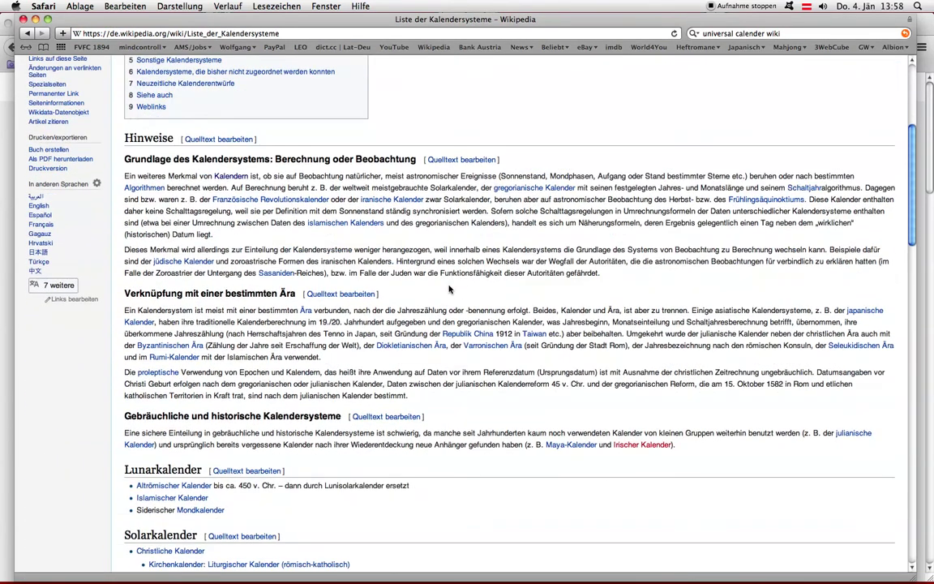
scroll(442, 313, "down", 6)
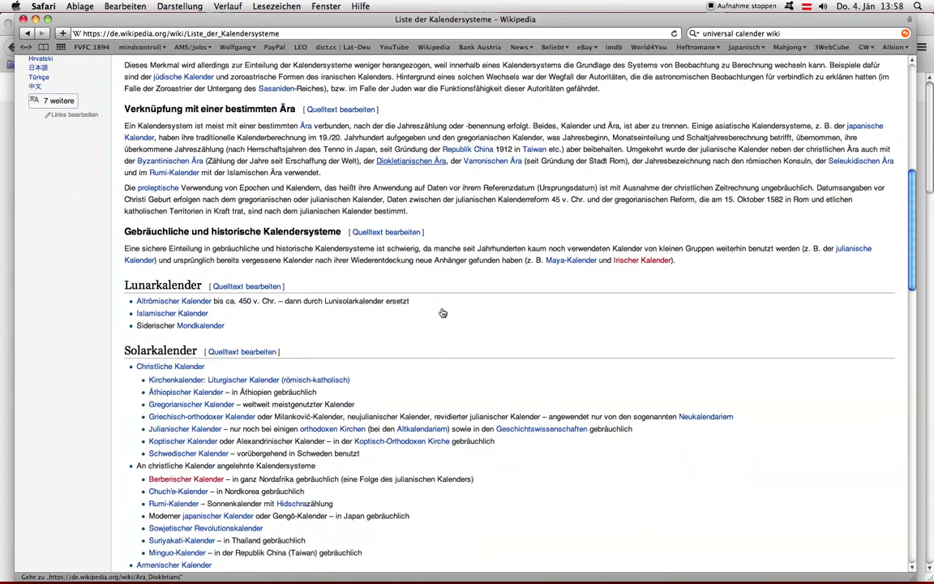
scroll(442, 313, "down", 4)
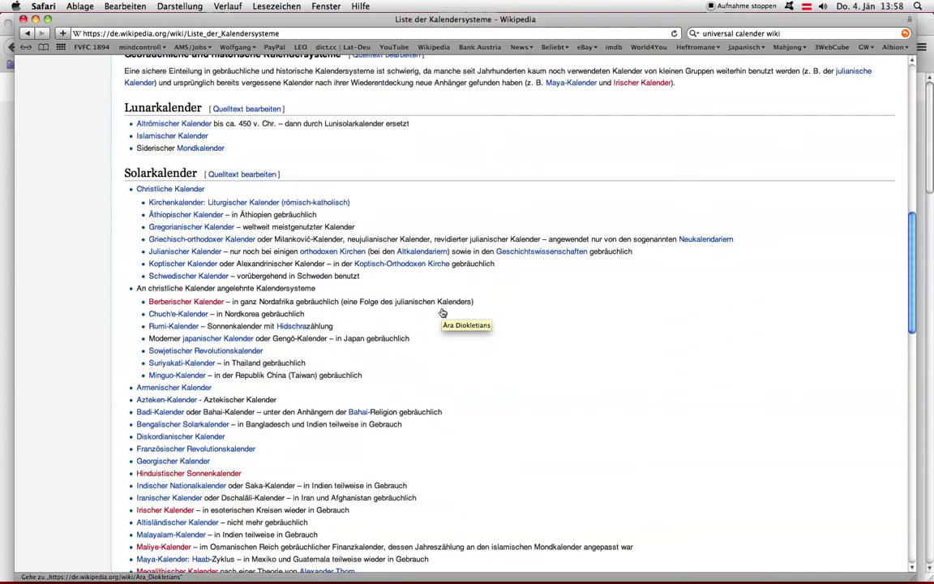
scroll(442, 313, "down", 13)
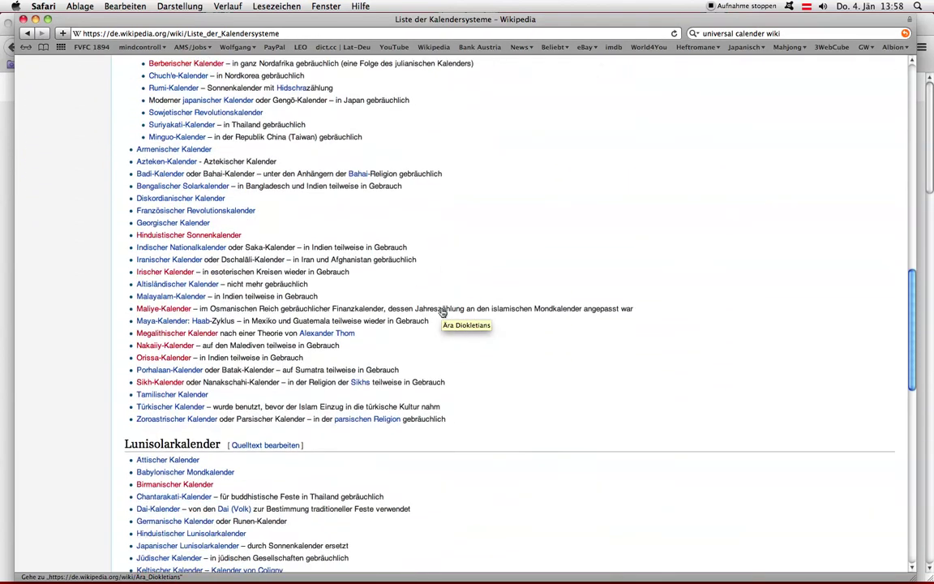
scroll(442, 313, "down", 2)
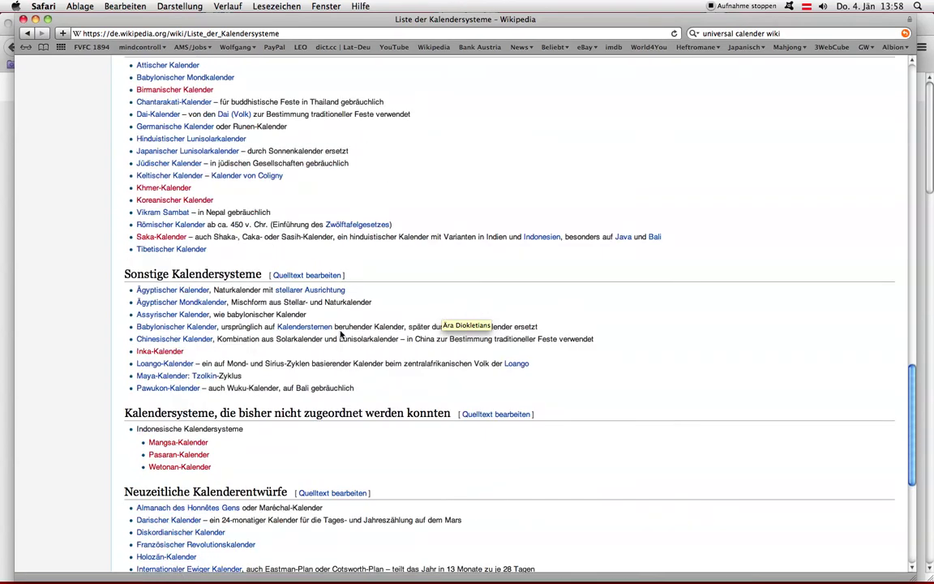
scroll(392, 405, "down", 4)
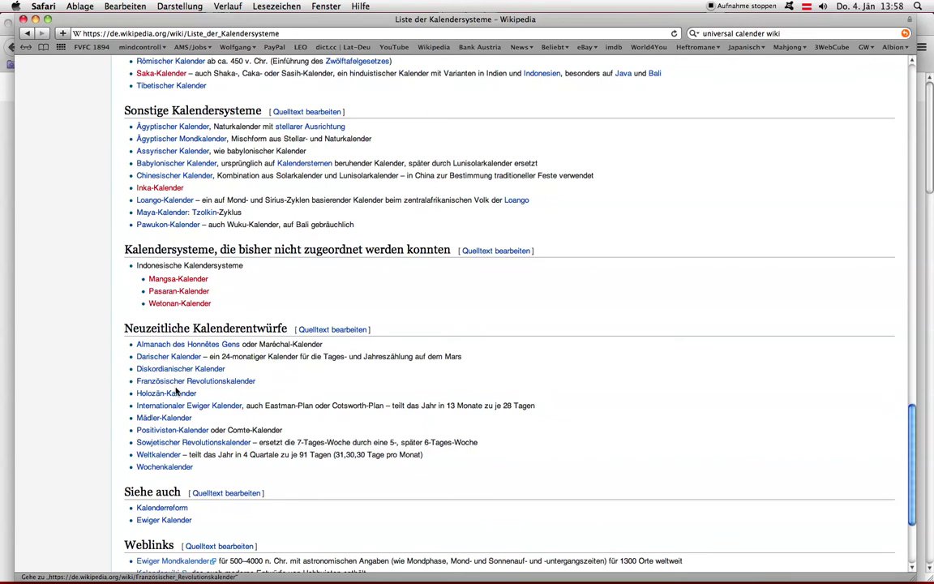
scroll(203, 454, "down", 1)
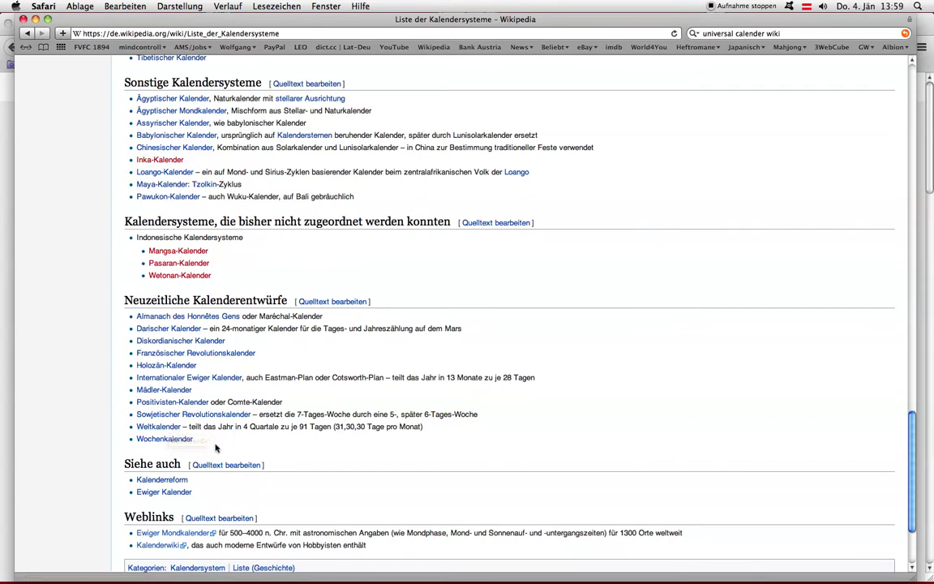
Open the Wochenkalender article from the modern calendar proposals, skim it, and return to the list of calendar systems
left_click(190, 441)
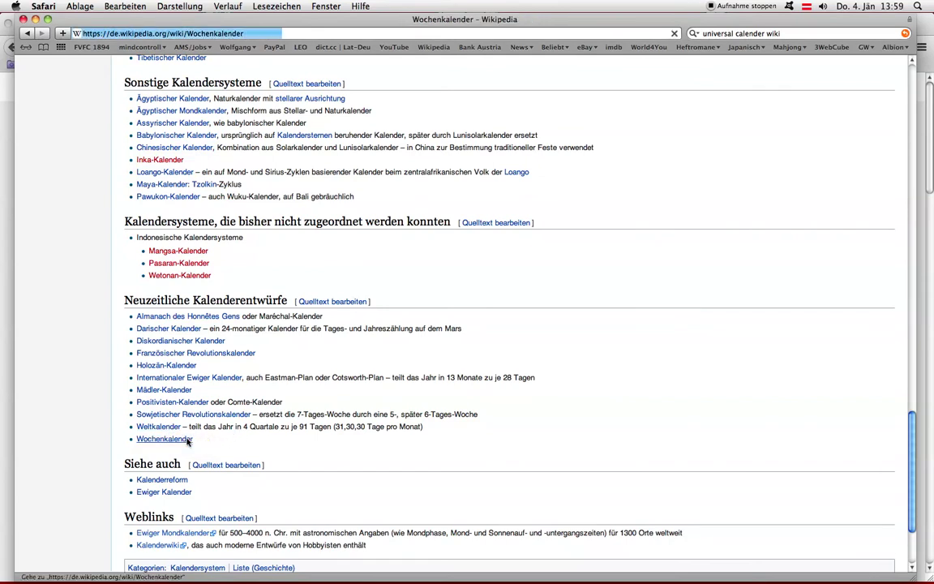
scroll(277, 367, "down", 1)
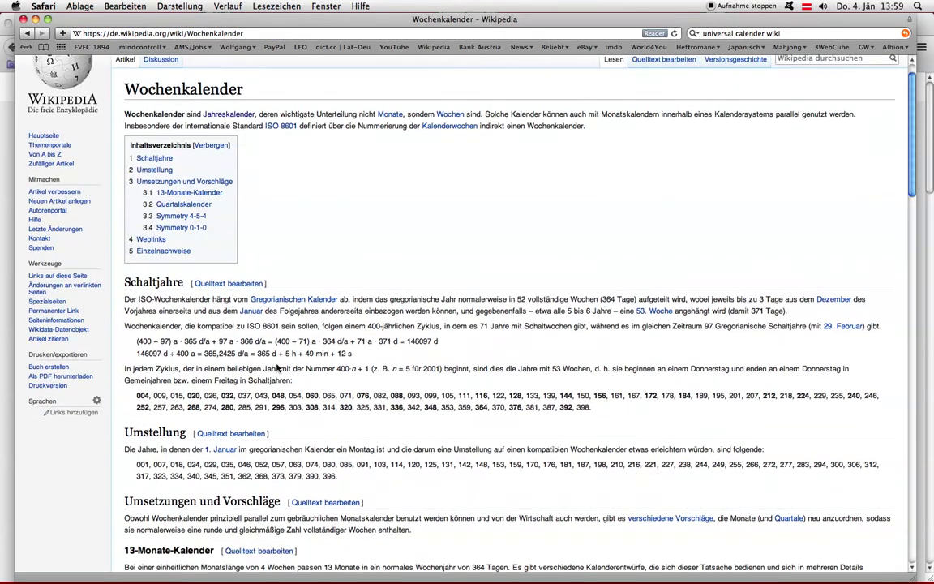
scroll(237, 374, "down", 3)
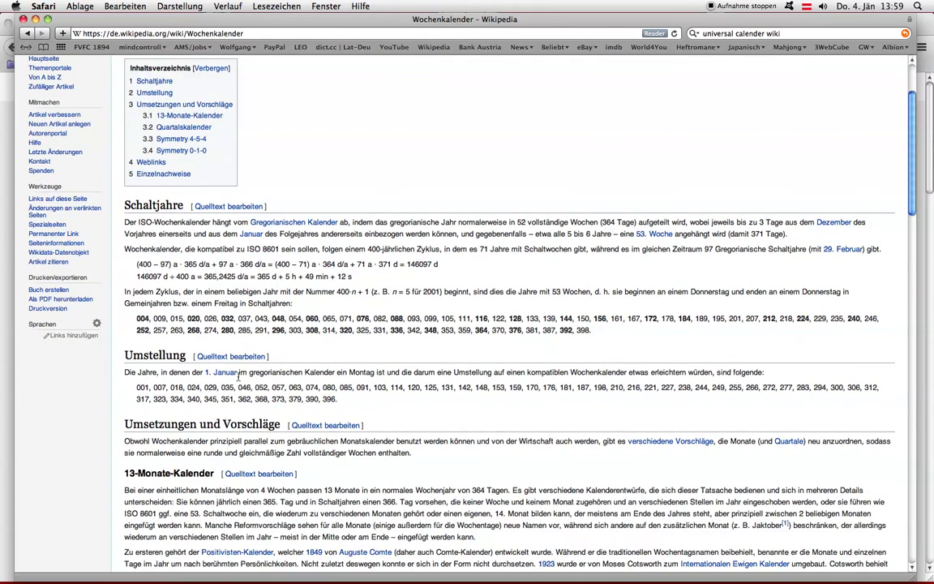
scroll(240, 373, "up", 4)
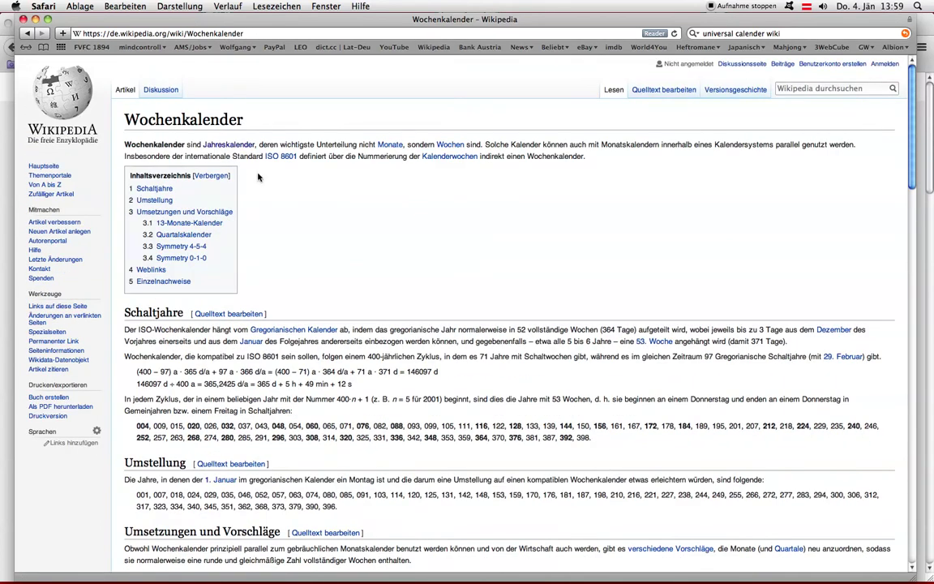
left_click(26, 33)
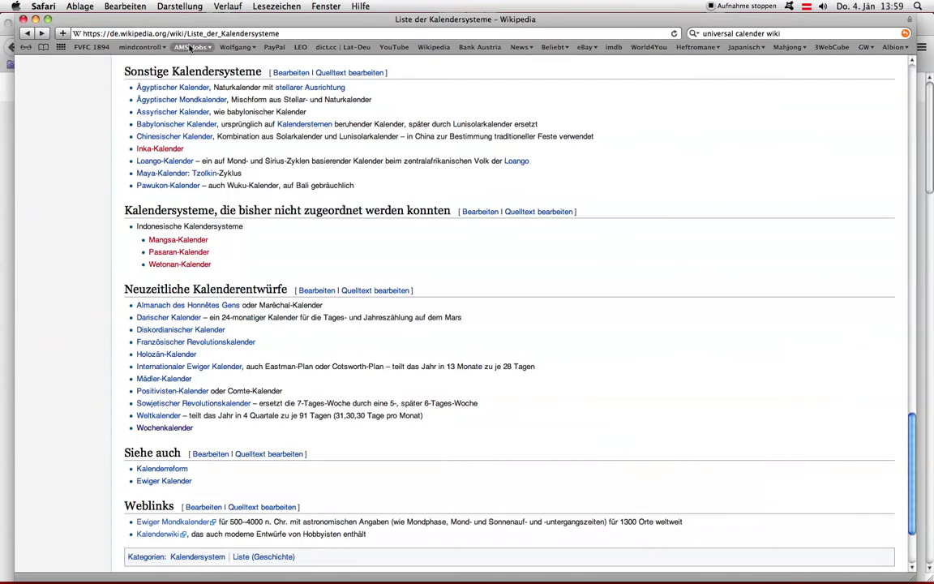
Examine the saved bookmark collections, including the mindcontrol folder from its last entries back towards the earlier ones, and close the list
left_click(250, 46)
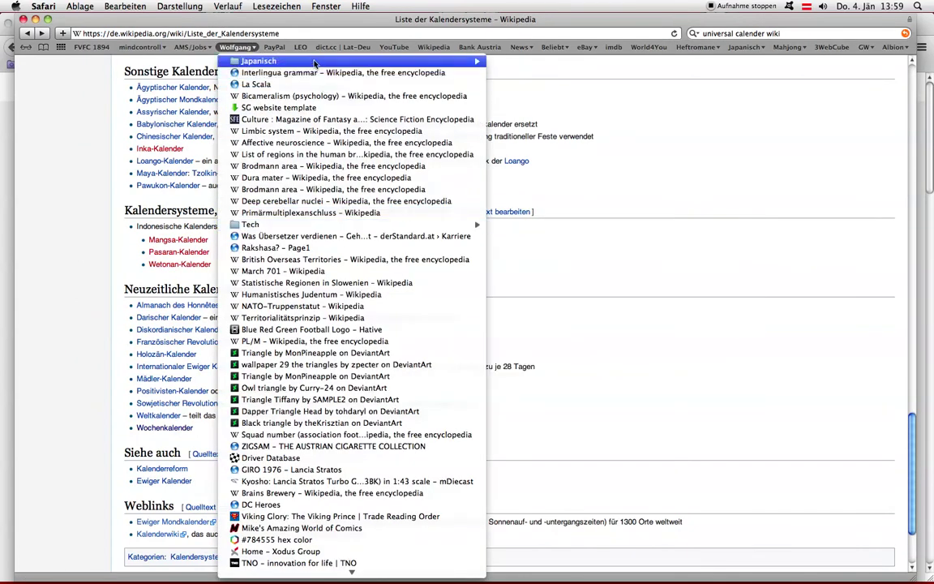
left_click(141, 65)
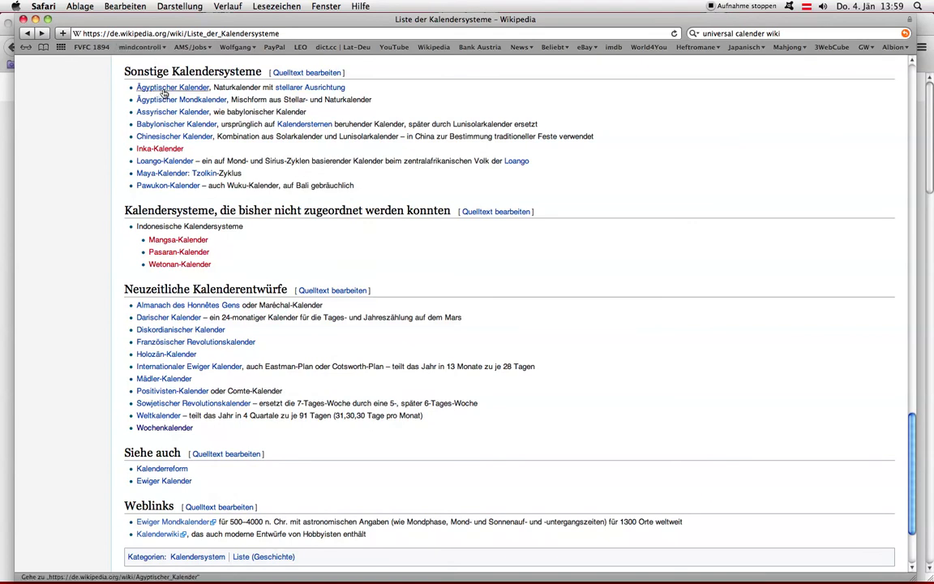
left_click(141, 46)
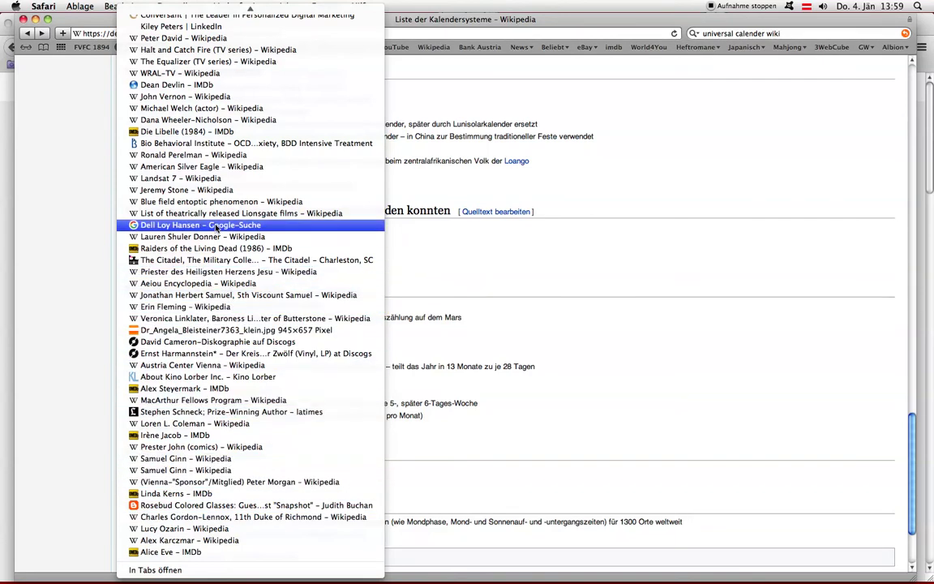
scroll(238, 146, "up", 1)
scroll(237, 146, "up", 6)
scroll(237, 146, "up", 6)
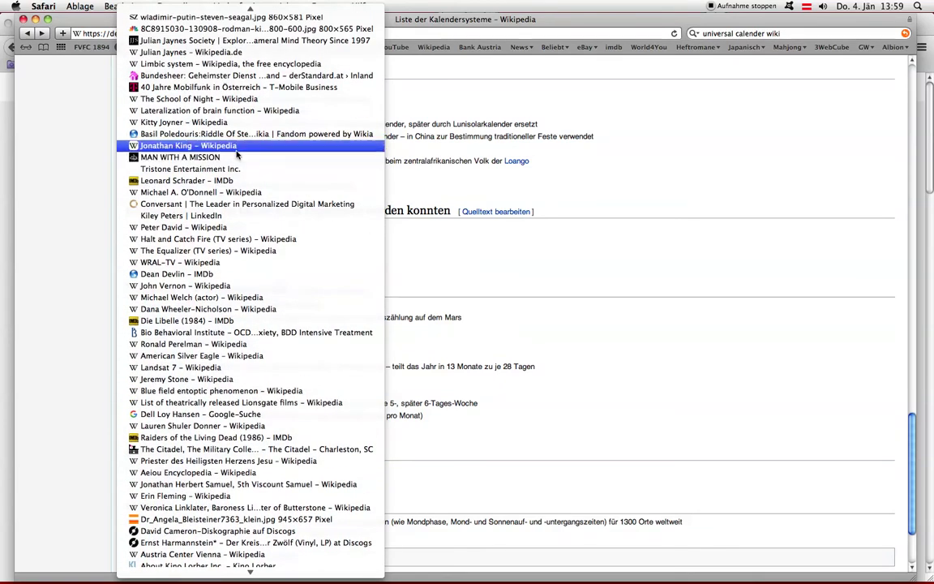
scroll(257, 110, "up", 2)
scroll(258, 110, "up", 2)
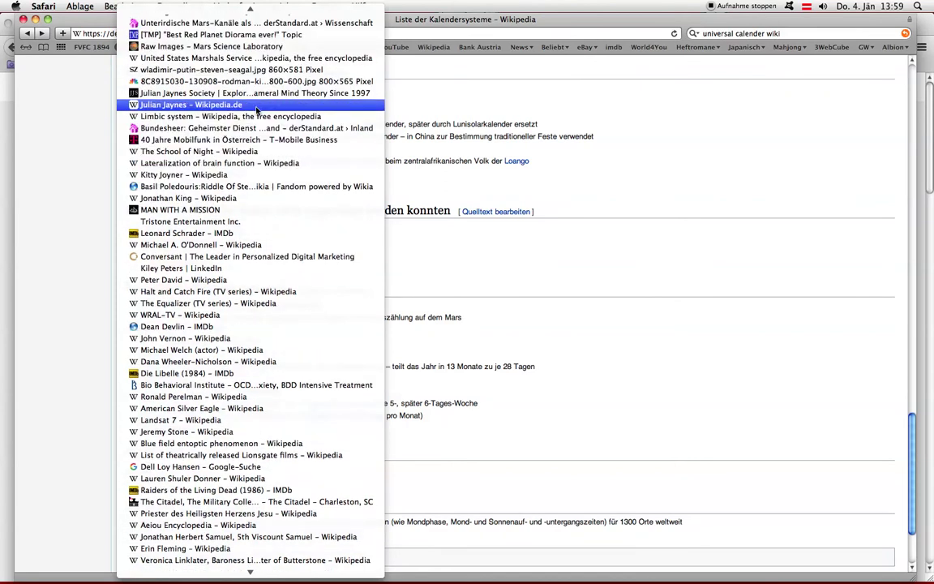
left_click(63, 37)
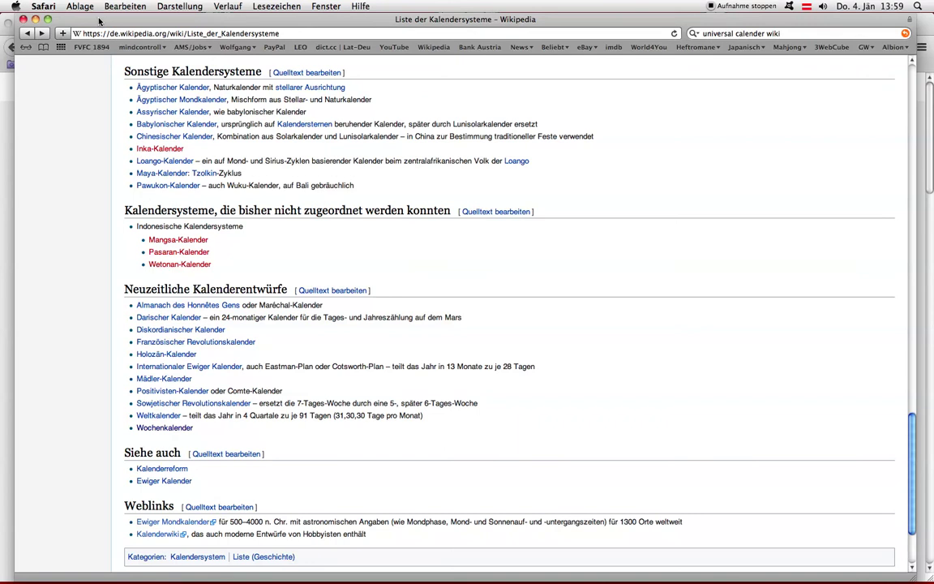
Close the Wikipedia window, switch to Numbers and bring the Kalenderreform.numbers document to the front
left_click(23, 20)
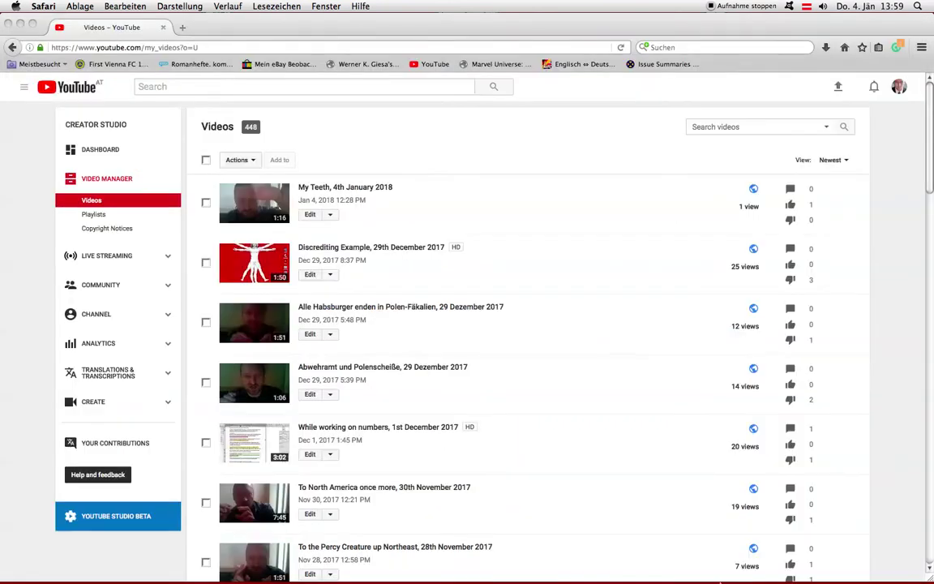
mouse_move(594, 550)
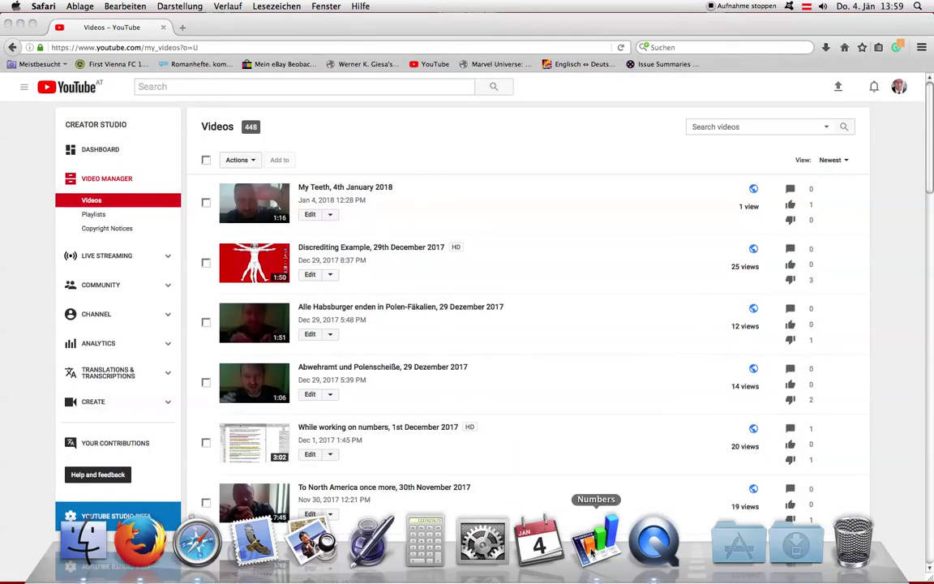
left_click(594, 548)
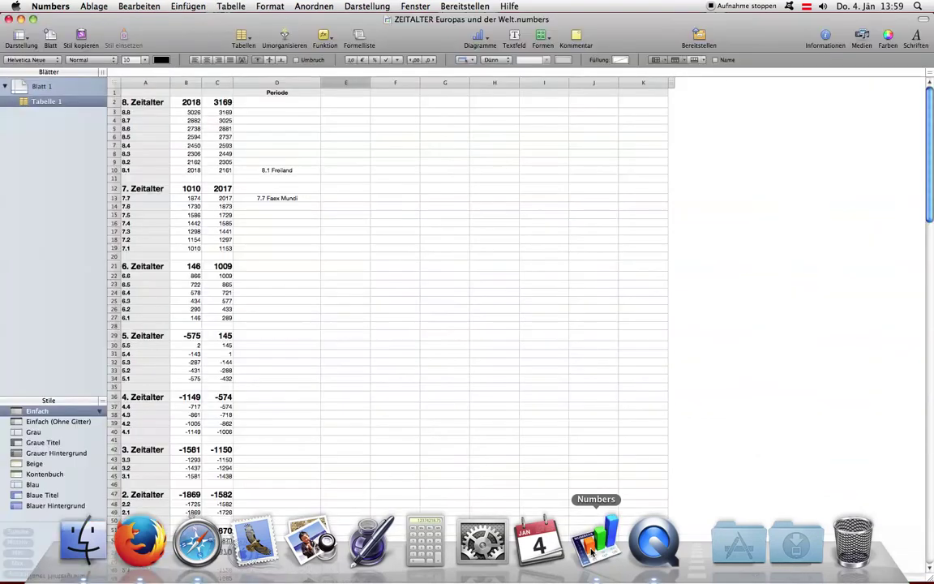
left_click(415, 5)
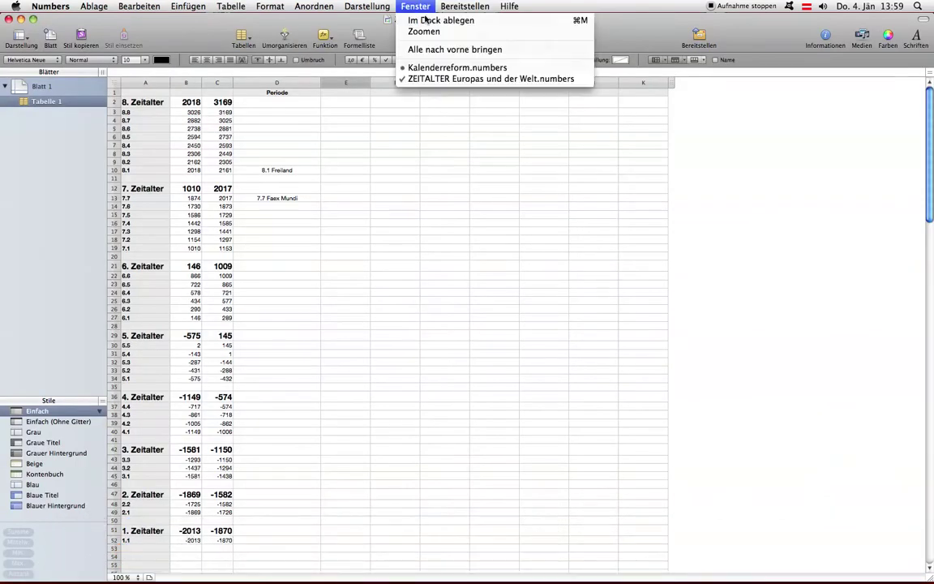
left_click(450, 76)
left_click(415, 6)
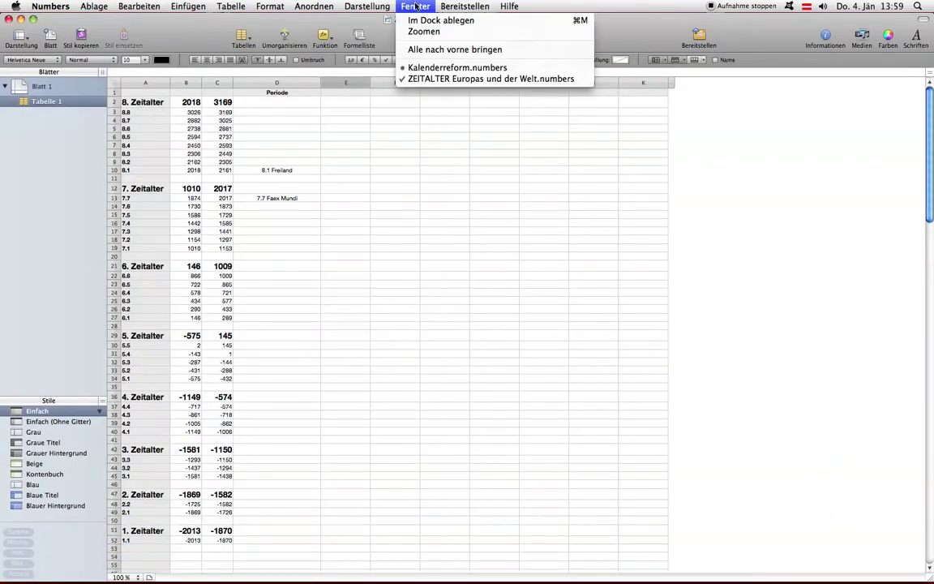
left_click(451, 67)
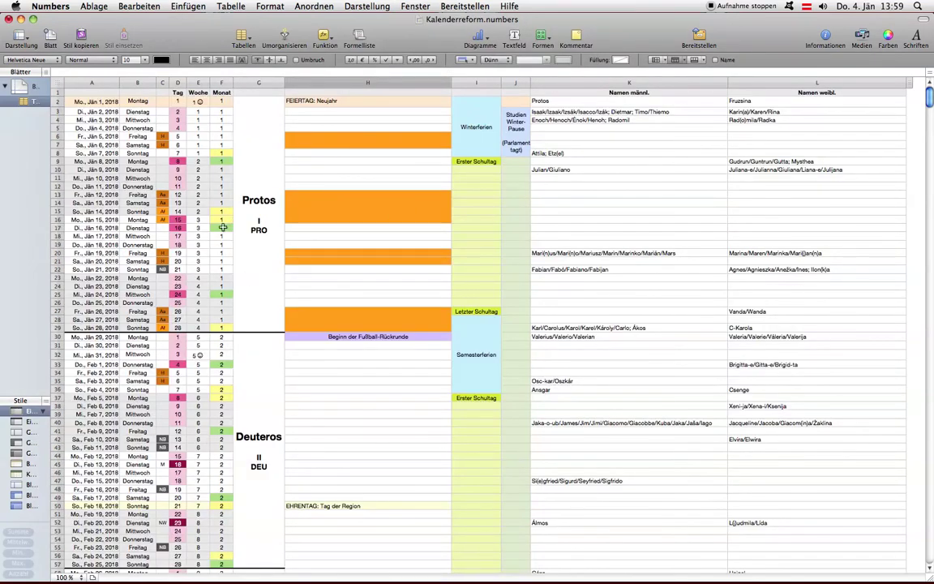
Highlight the 1 January 2018 date and its weekday in the calendar table, followed by the Protos month cell
left_click(135, 102)
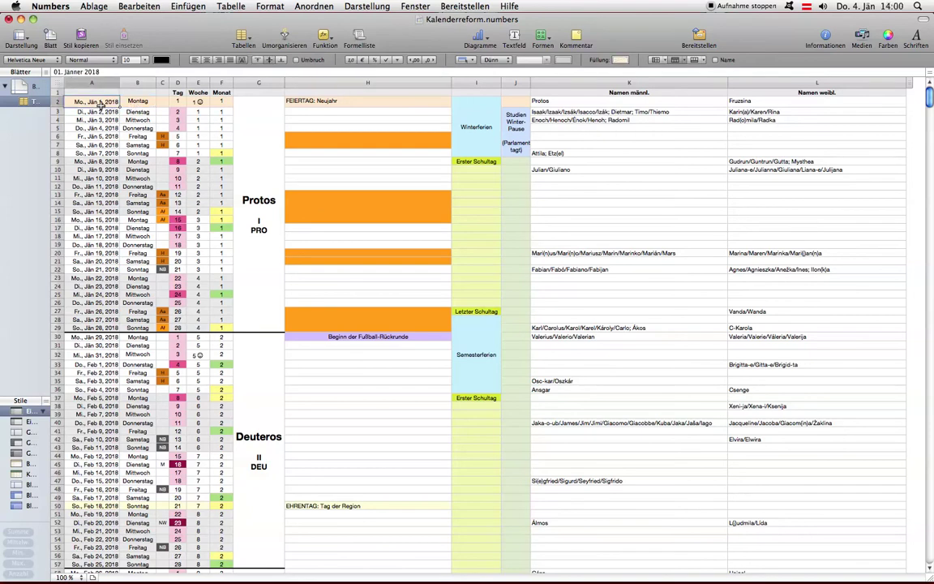
double_click(146, 101)
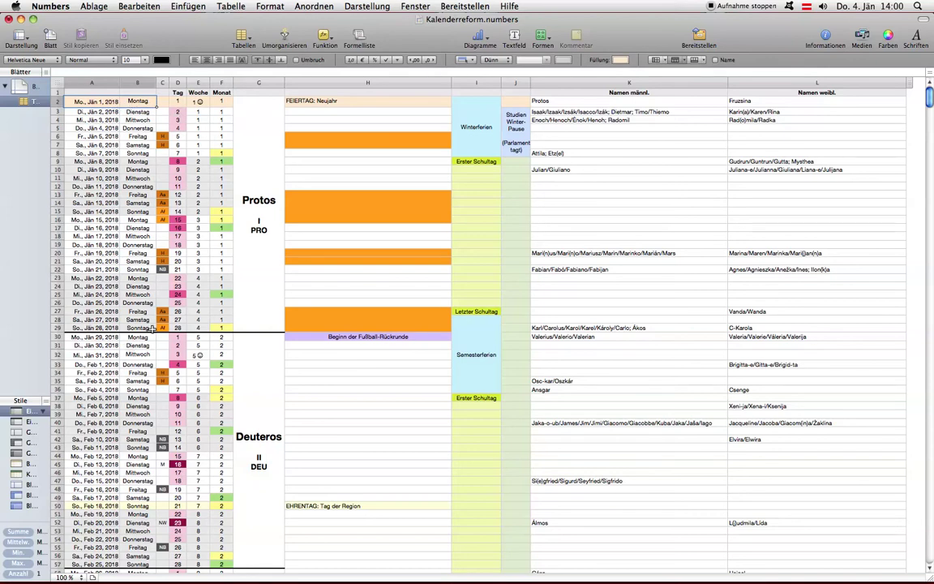
left_click(268, 201)
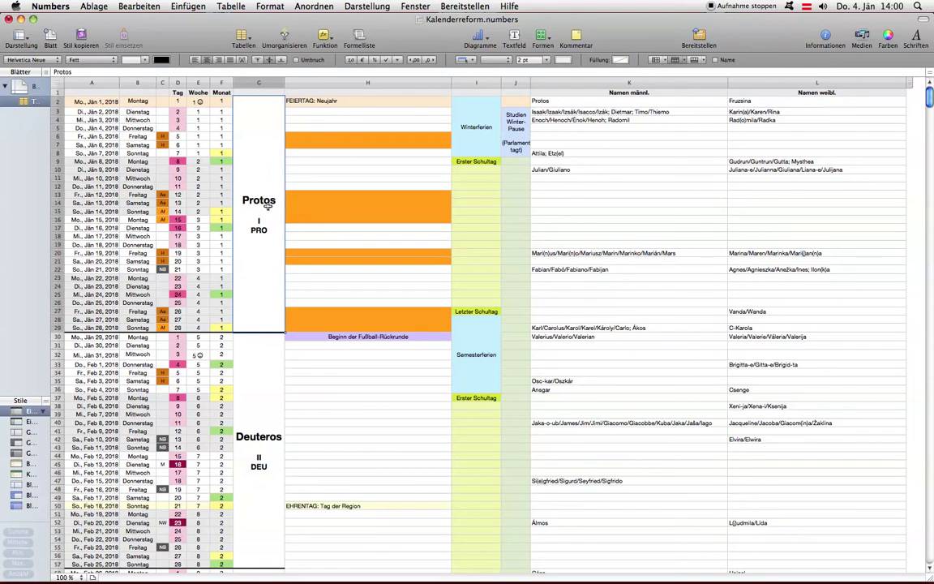
Go through the months following Protos in the calendar, highlighting Deuteros, Eos and April in turn
scroll(267, 205, "down", 1)
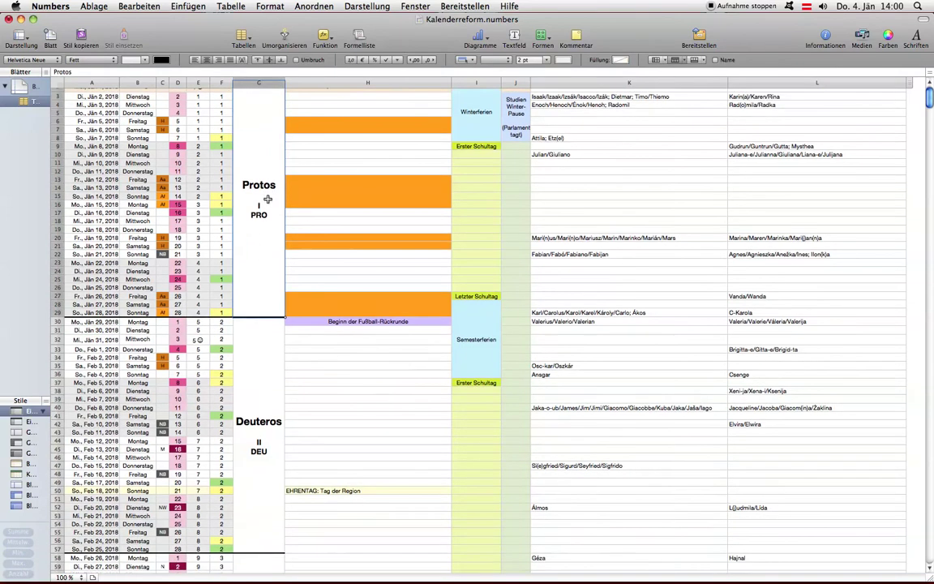
scroll(267, 191, "down", 5)
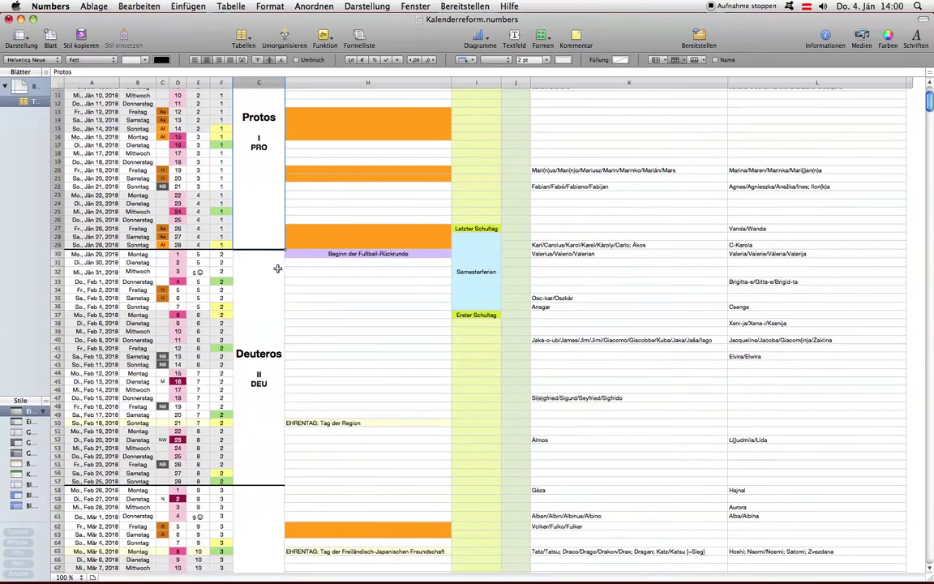
left_click(272, 333)
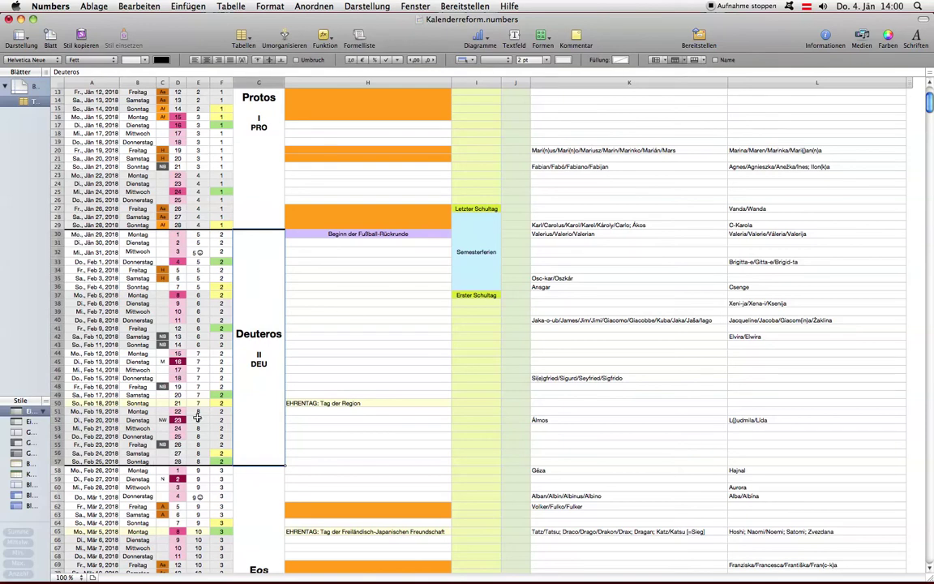
scroll(247, 294, "down", 4)
scroll(272, 315, "down", 5)
left_click(239, 350)
scroll(261, 387, "down", 6)
scroll(262, 387, "down", 3)
left_click(260, 387)
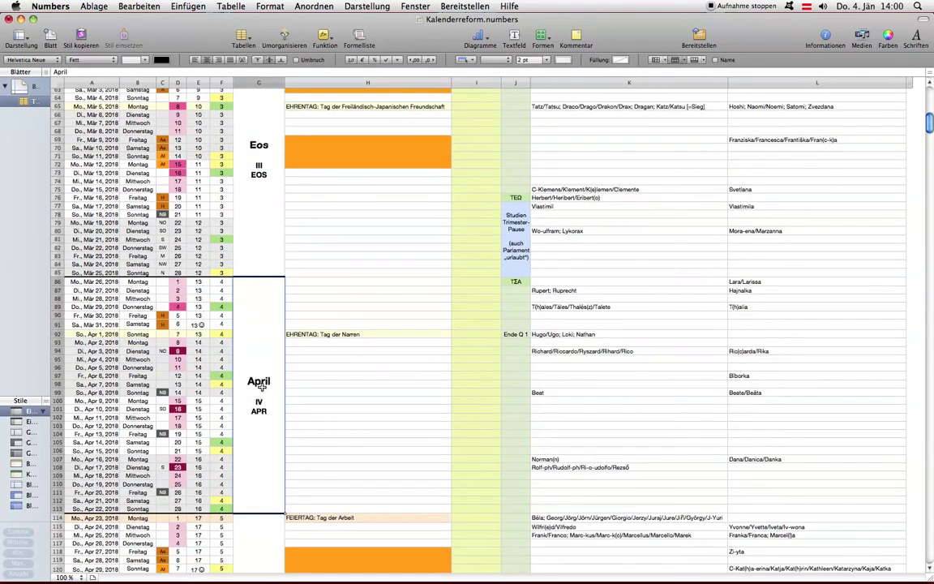
Continue through the calendar's months, highlighting the Mai, Luna and Sol cells in turn
scroll(261, 387, "down", 7)
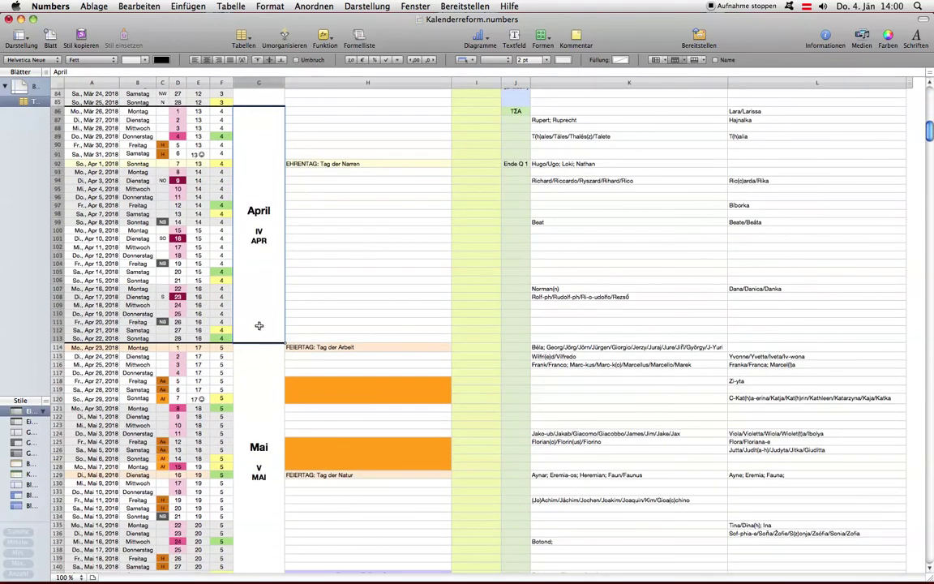
scroll(259, 325, "down", 6)
left_click(235, 359)
scroll(260, 392, "down", 6)
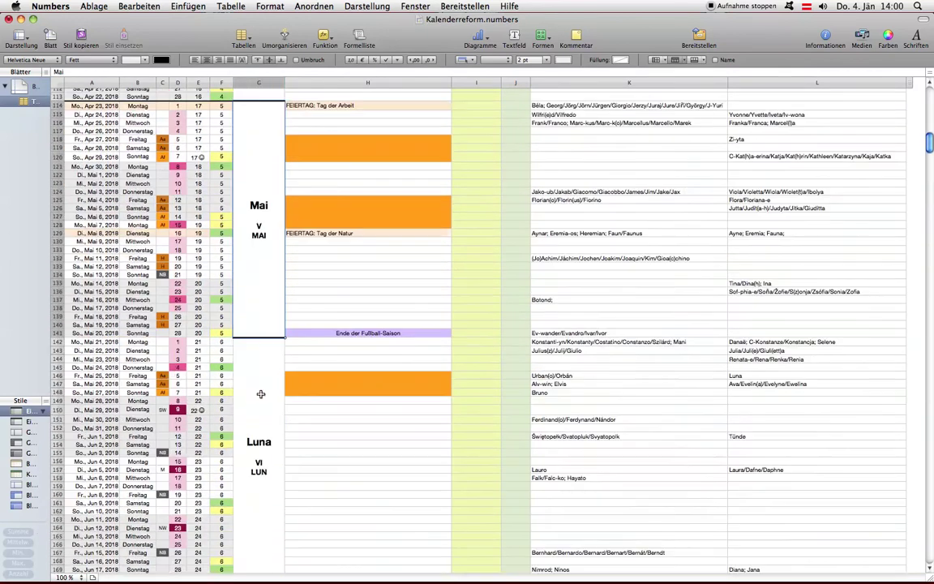
scroll(260, 394, "down", 3)
left_click(259, 377)
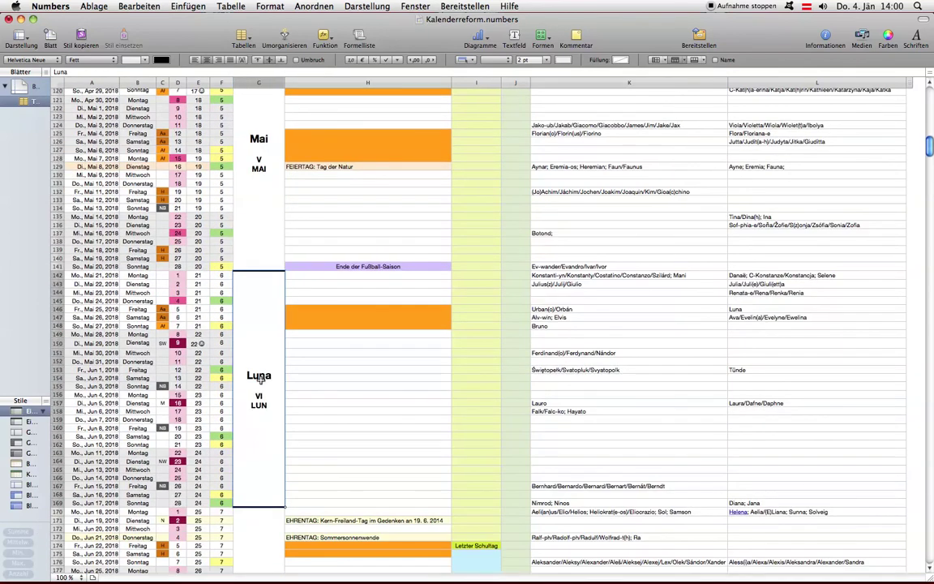
scroll(258, 376, "down", 7)
left_click(258, 409)
Inspect the Schalttag row between Sol and Aion, highlighting its "(Aion / Schalttag)" label and its empty date cell
scroll(261, 405, "down", 2)
scroll(260, 405, "down", 9)
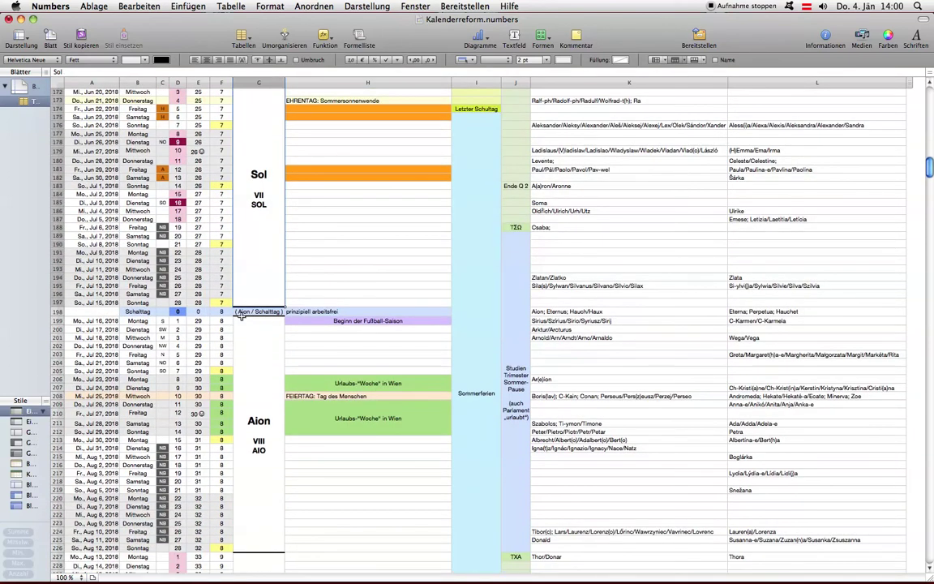
left_click(240, 315)
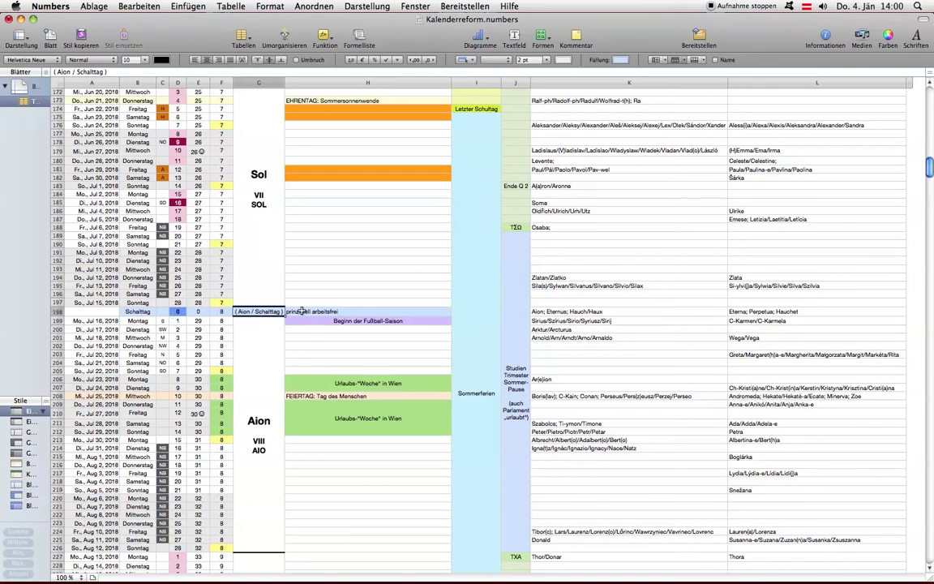
left_click(110, 313)
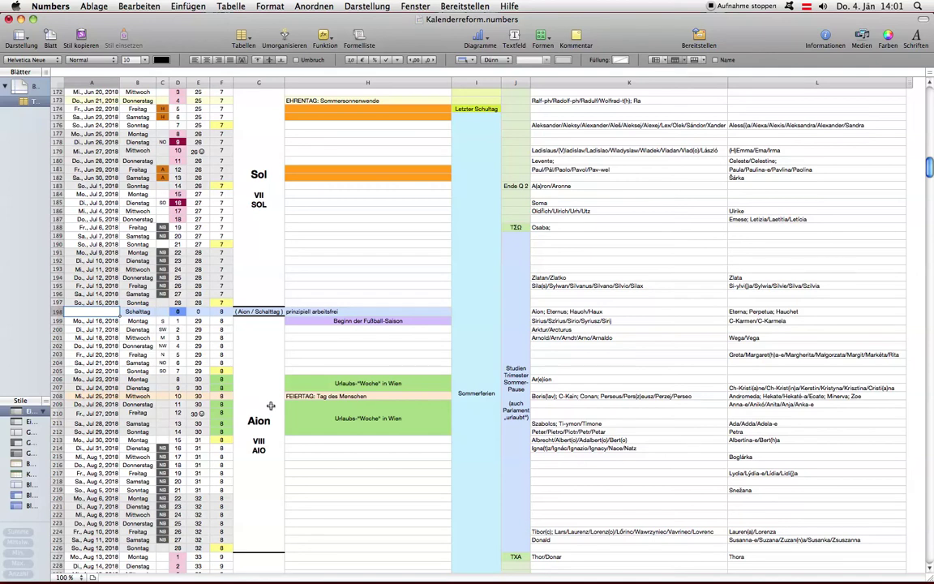
Go through the remaining months after Aion, highlighting Nonus, Astraios, Ventus, Chion and Terra in turn
scroll(270, 406, "down", 8)
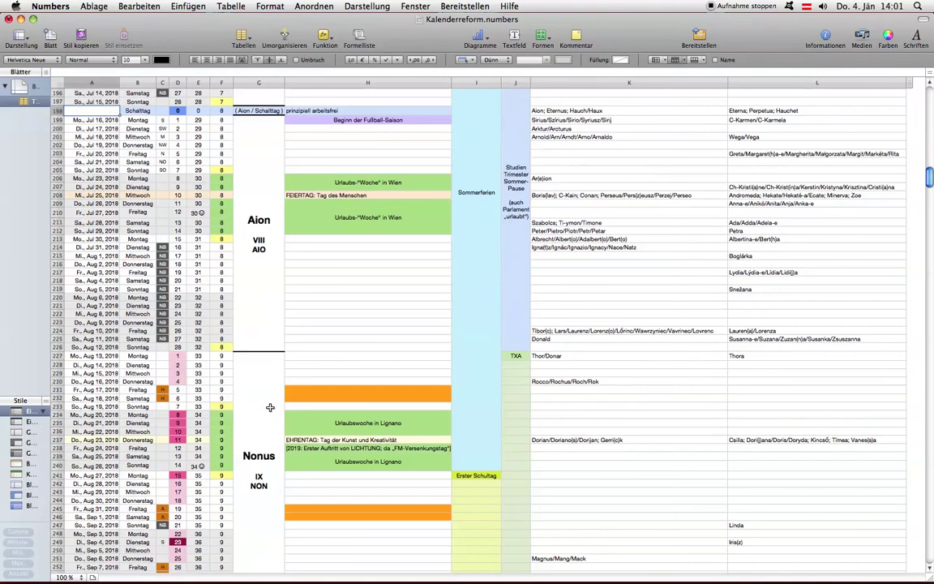
left_click(259, 375)
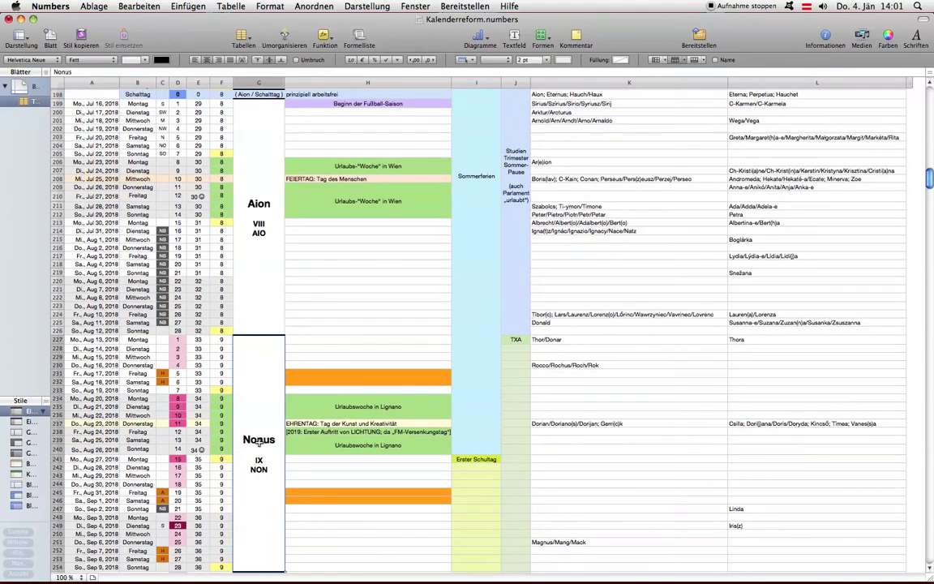
scroll(259, 437, "down", 10)
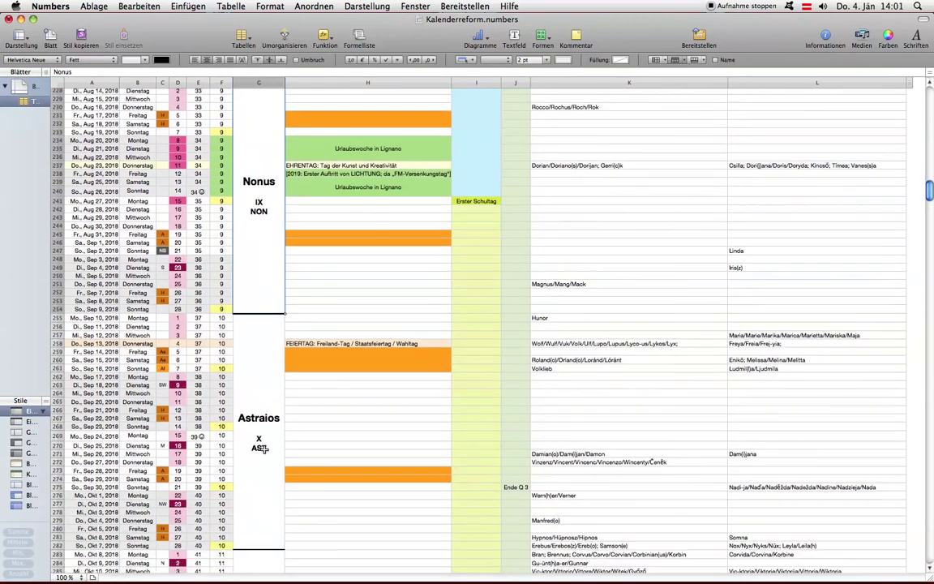
left_click(263, 421)
scroll(262, 414, "down", 7)
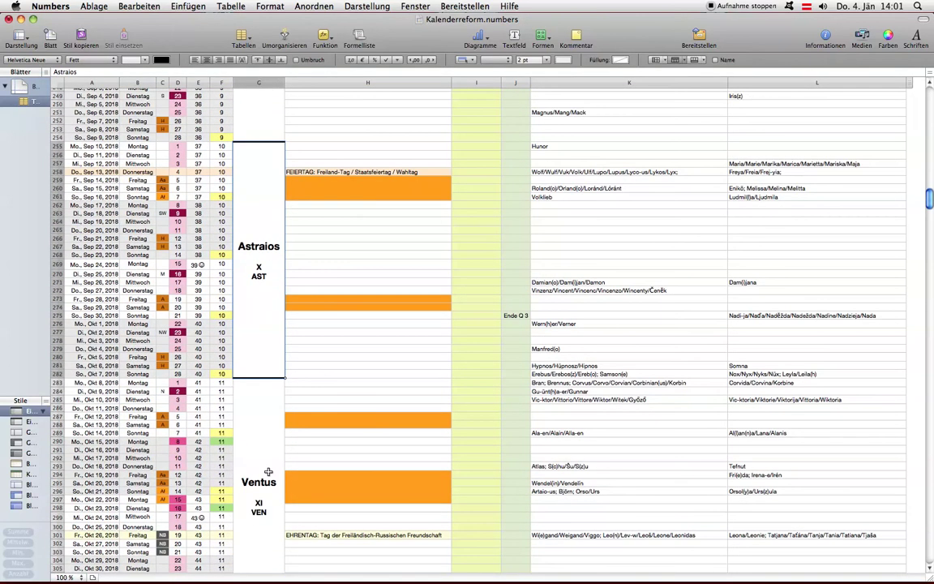
left_click(268, 472)
scroll(268, 472, "down", 11)
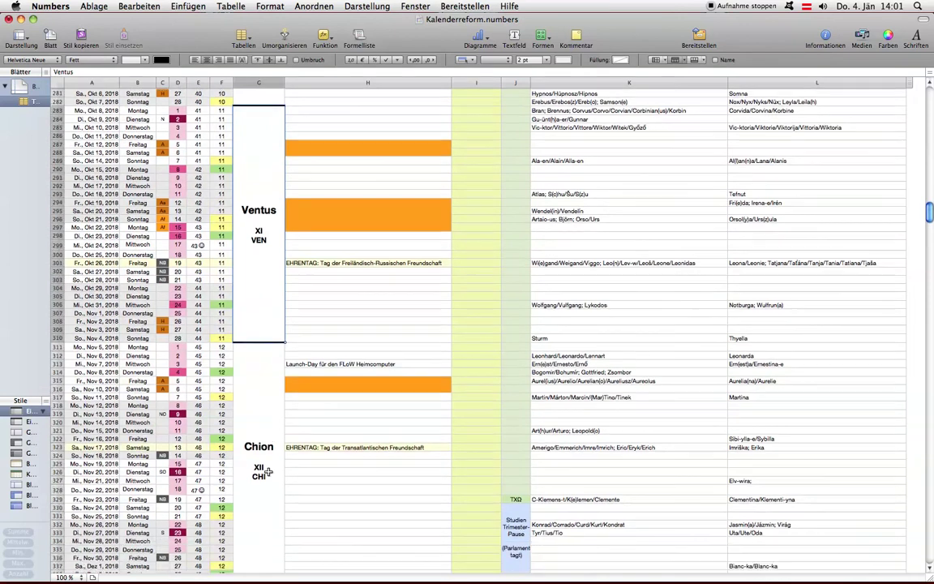
left_click(276, 499)
scroll(262, 499, "down", 7)
left_click(262, 497)
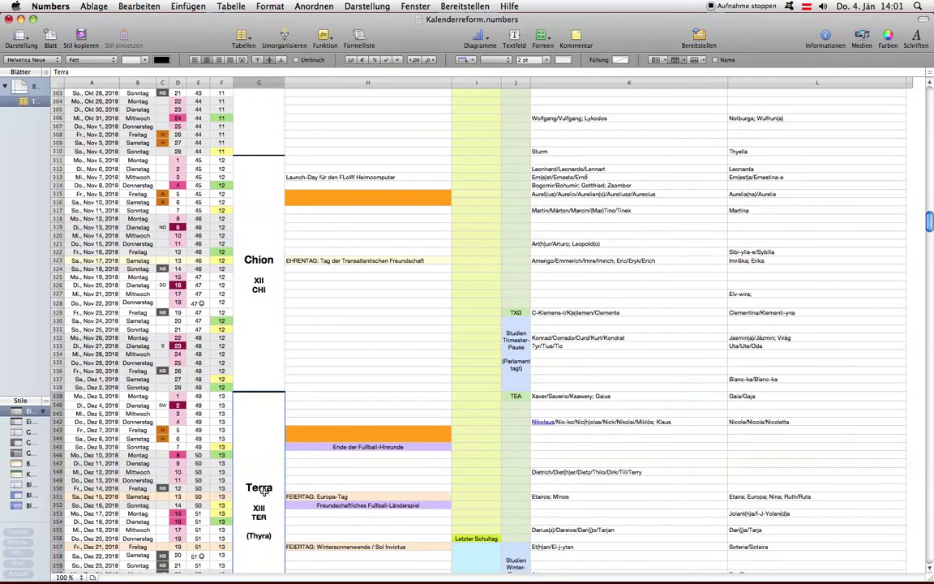
Highlight the Pforttag cell at the end of 2018 and return to the Schalttag row between Sol and Aion
scroll(261, 487, "down", 5)
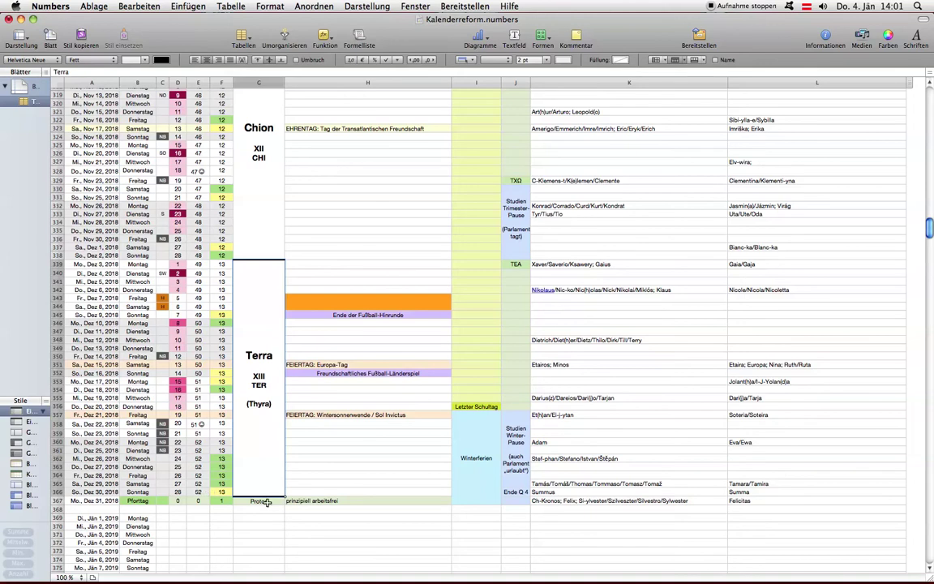
left_click(141, 501)
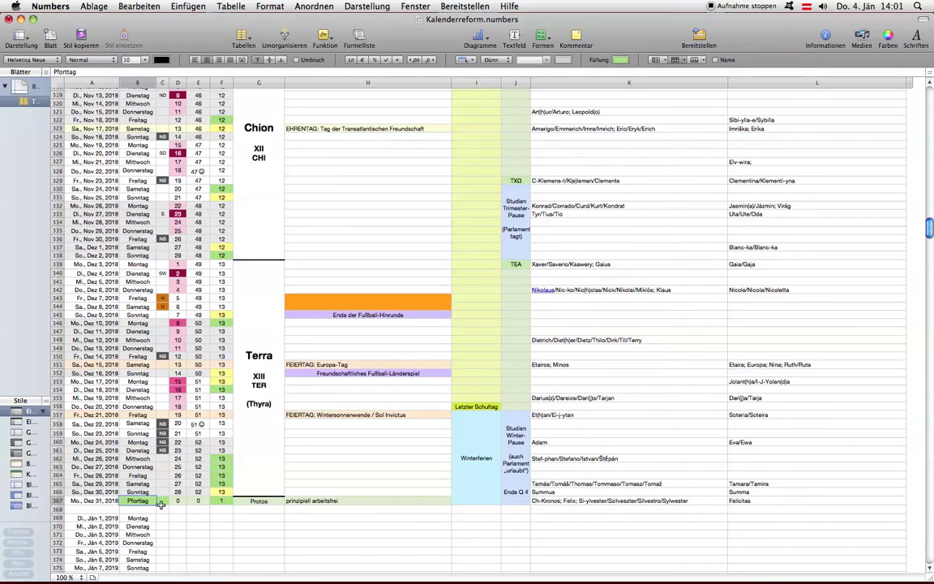
scroll(161, 504, "up", 20)
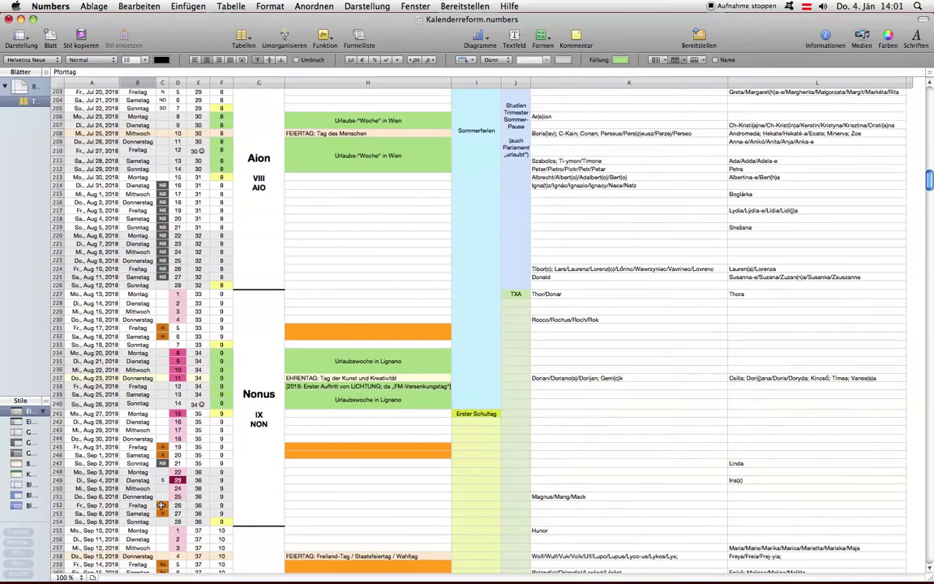
scroll(161, 505, "up", 10)
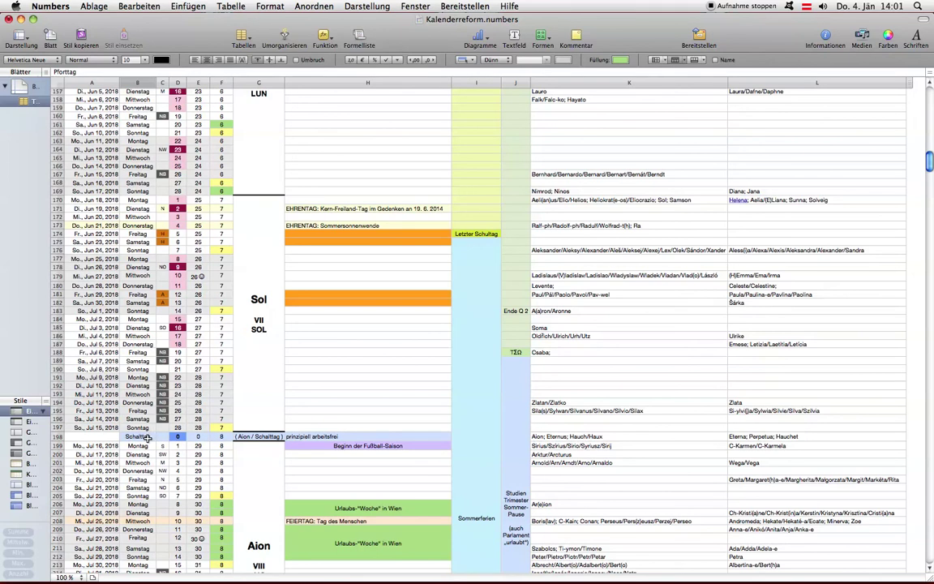
Compare the Pforttag row at the end of 2018 with the Neujahr row at the start of the calendar
scroll(146, 438, "down", 20)
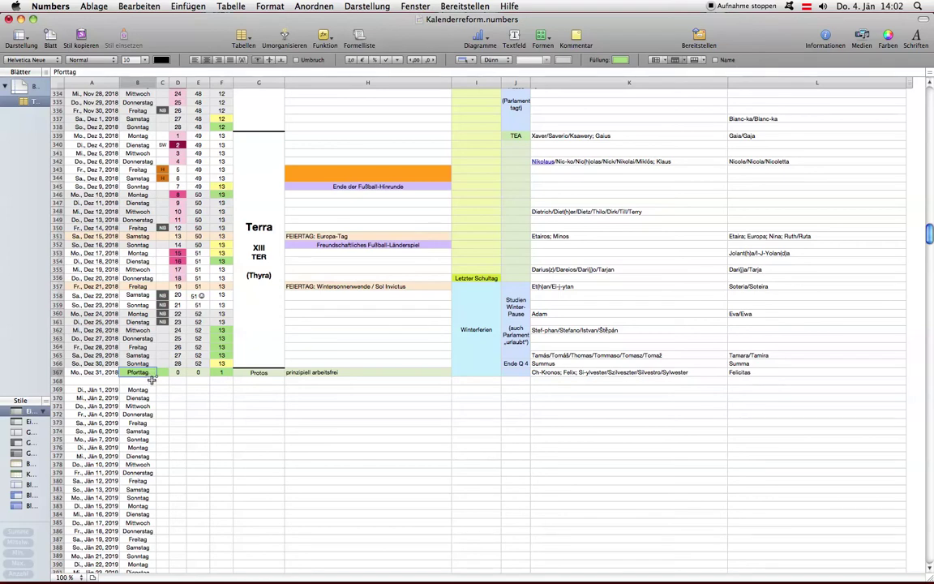
scroll(152, 380, "up", 20)
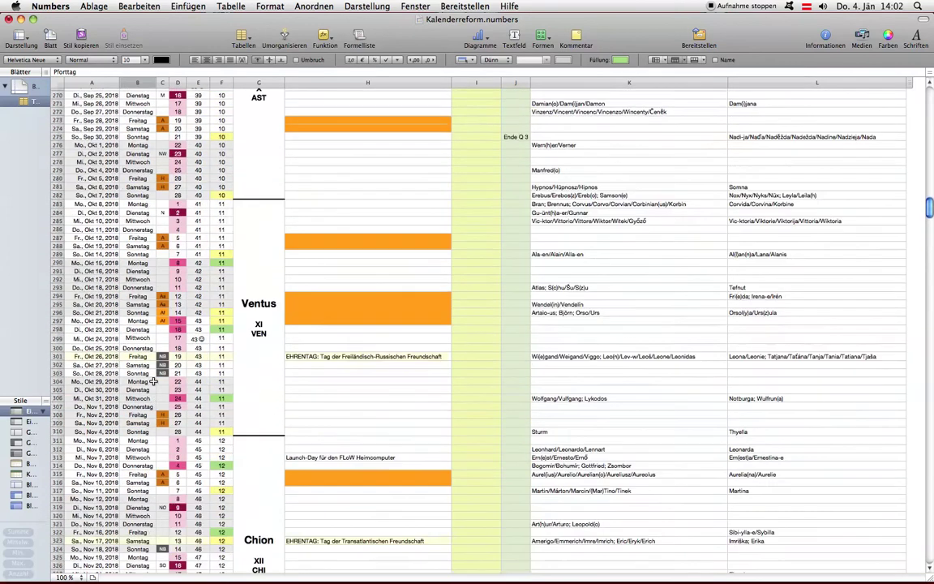
scroll(151, 380, "up", 3)
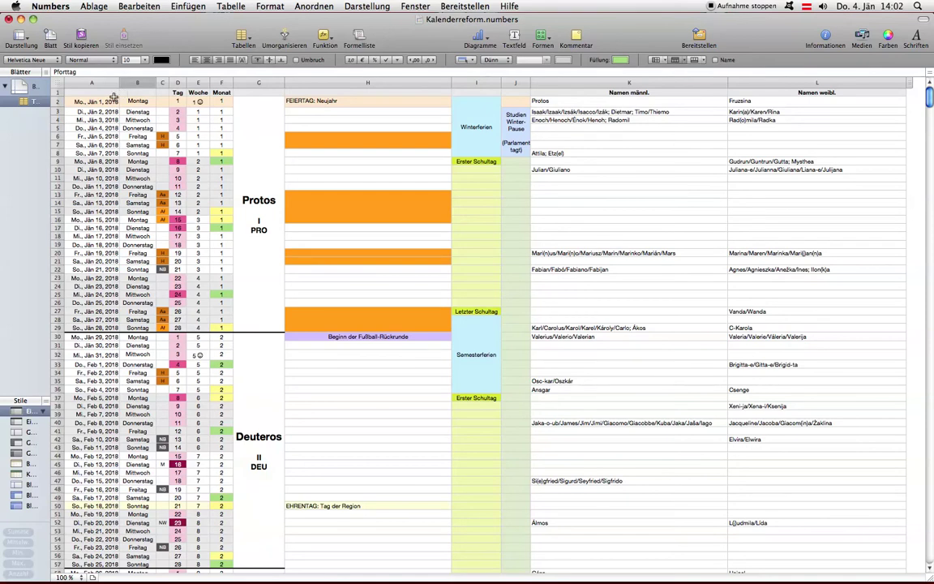
Go through the 2018 calendar from Protos to the Pforttag row after Terra and return to the start of the year
scroll(143, 324, "down", 20)
scroll(143, 324, "down", 13)
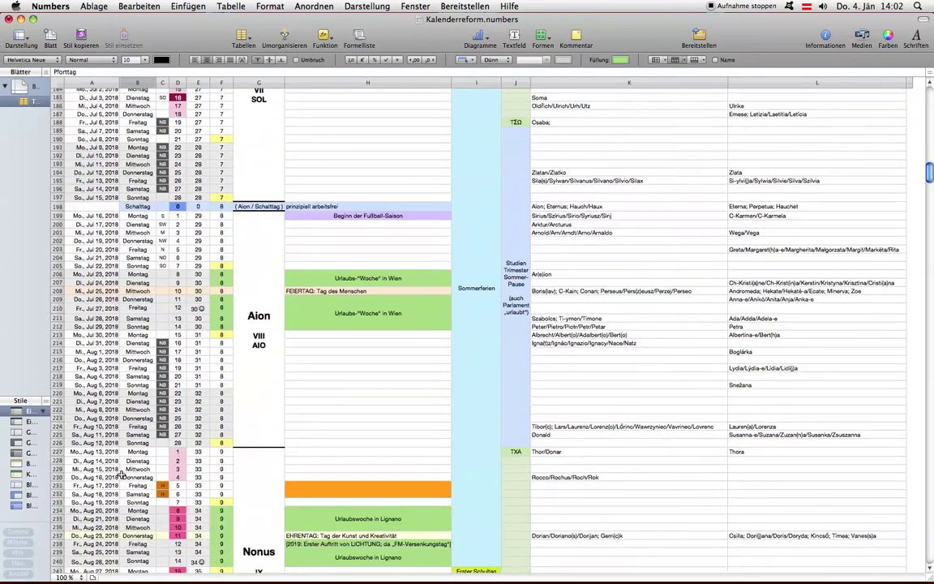
scroll(118, 488, "down", 8)
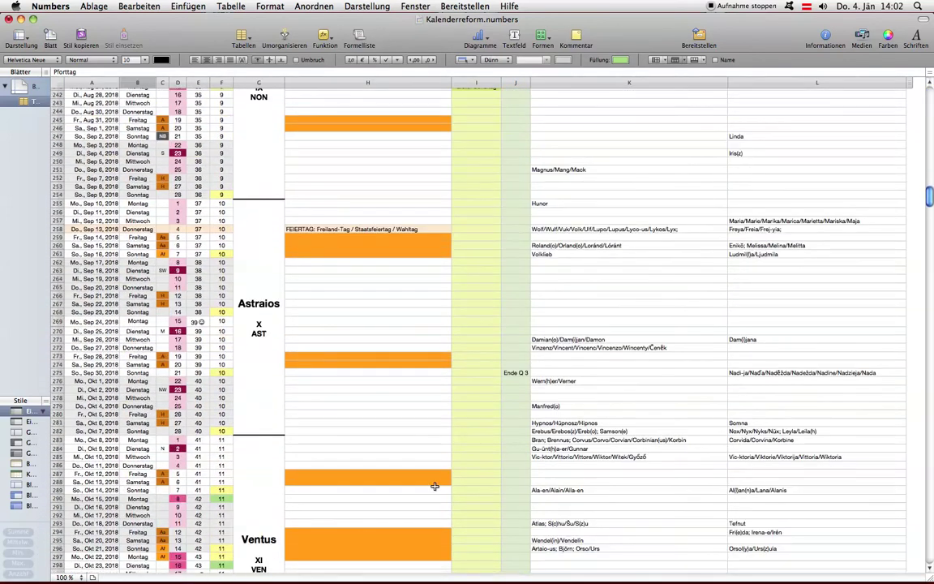
scroll(135, 108, "down", 7)
scroll(147, 210, "up", 20)
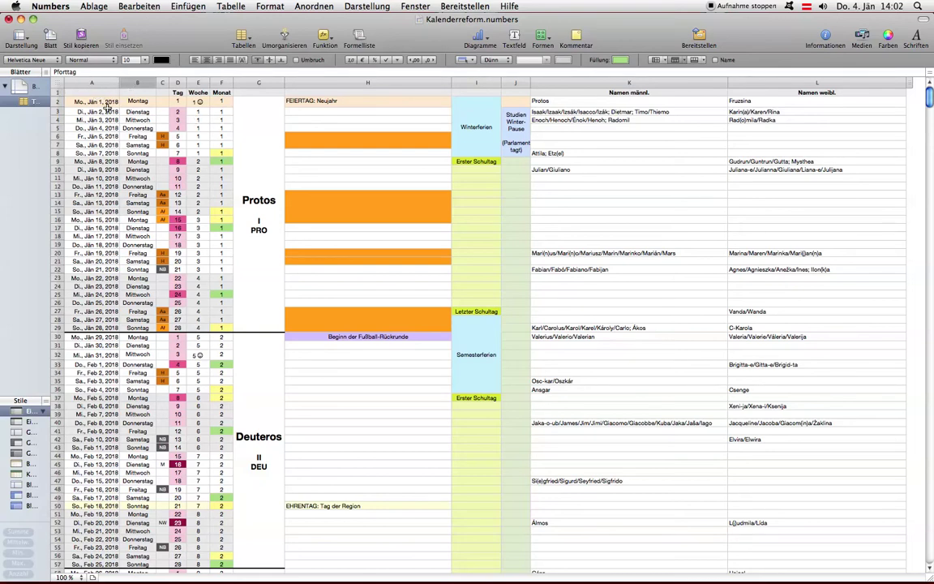
scroll(130, 160, "down", 20)
scroll(130, 159, "down", 20)
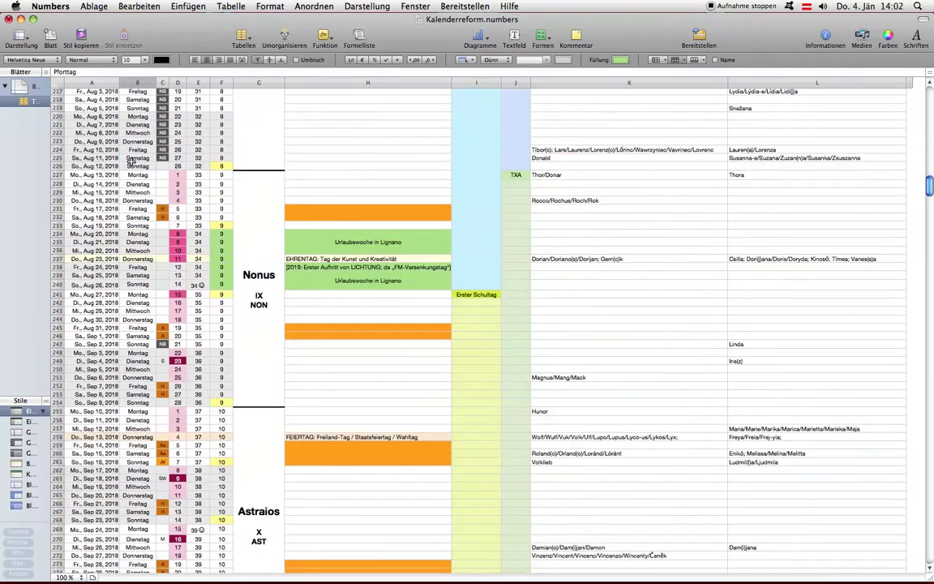
scroll(133, 161, "down", 2)
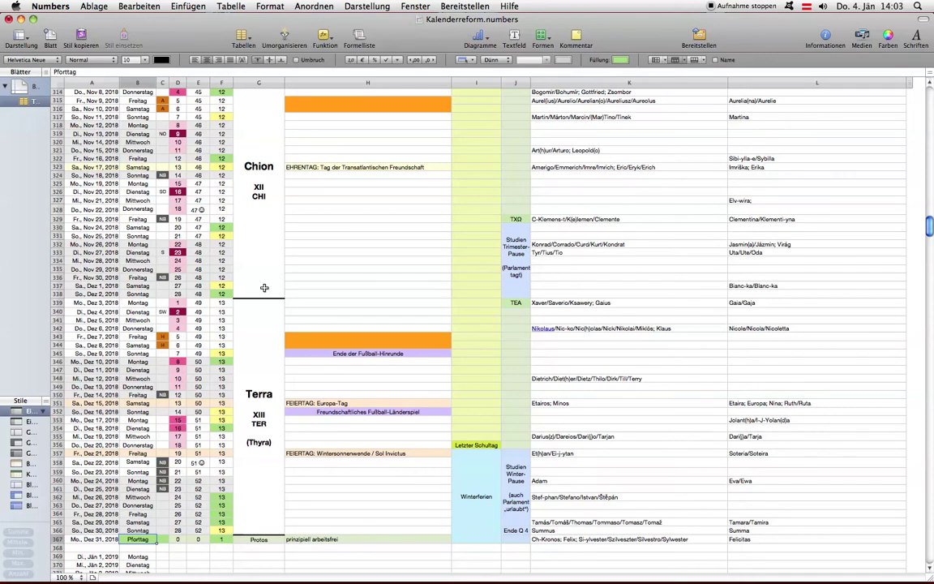
scroll(264, 288, "up", 20)
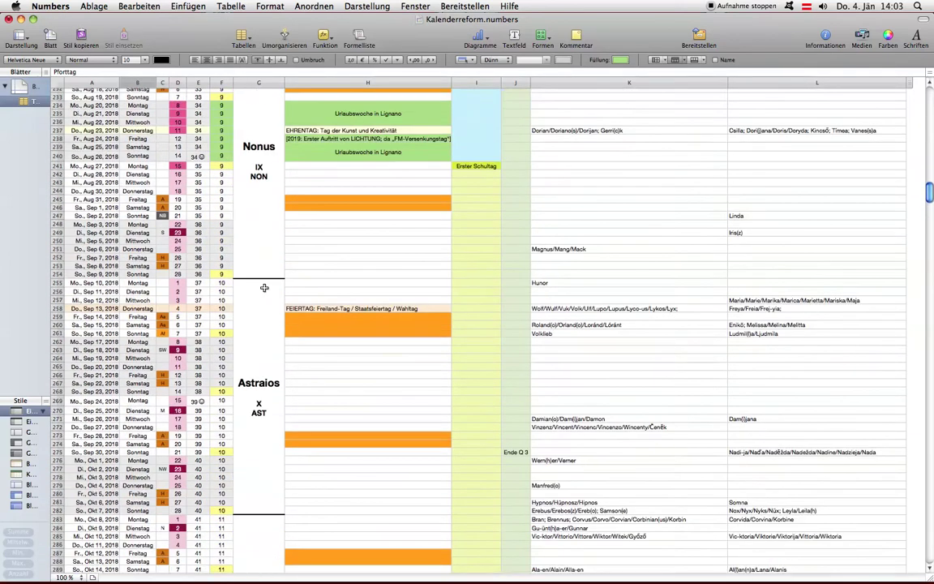
scroll(264, 288, "up", 20)
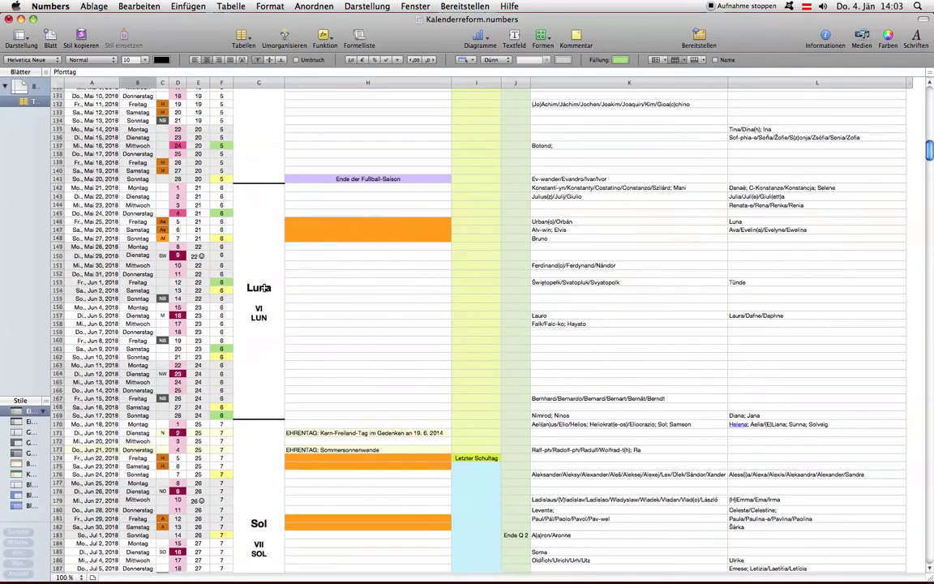
scroll(264, 288, "up", 5)
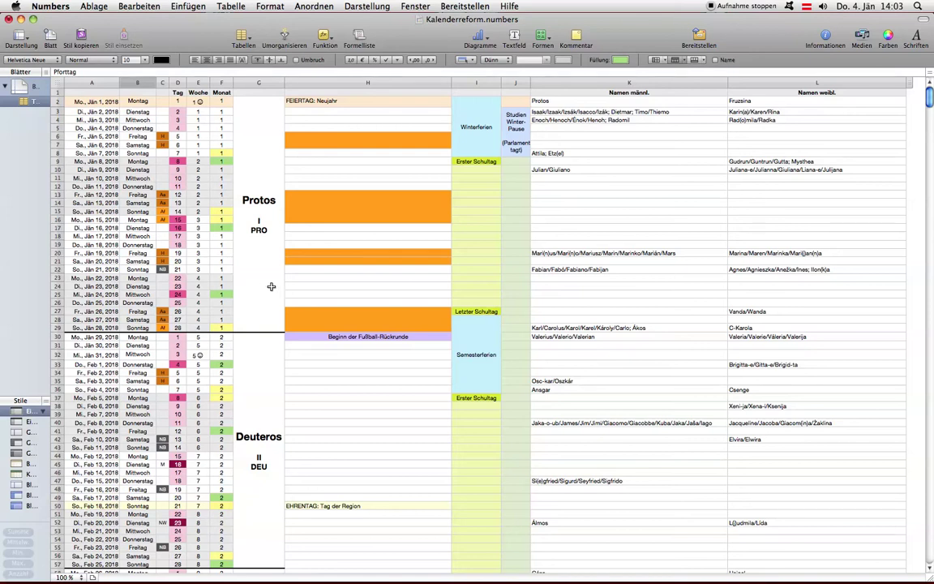
Switch to the "ZEITALTER Europas und der Welt.numbers" document and look through its list of ages from 8. Zeitalter down to 1. Zeitalter
left_click(413, 7)
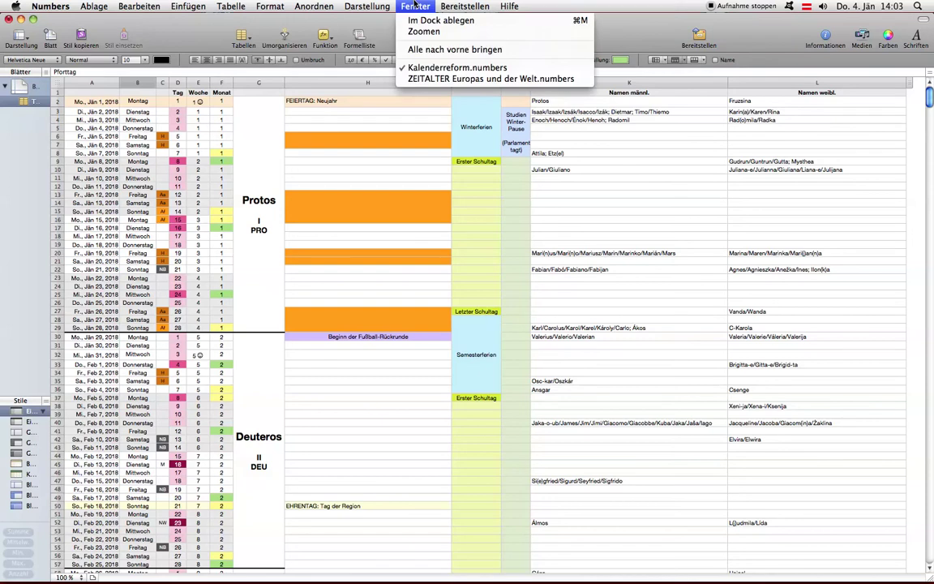
left_click(445, 78)
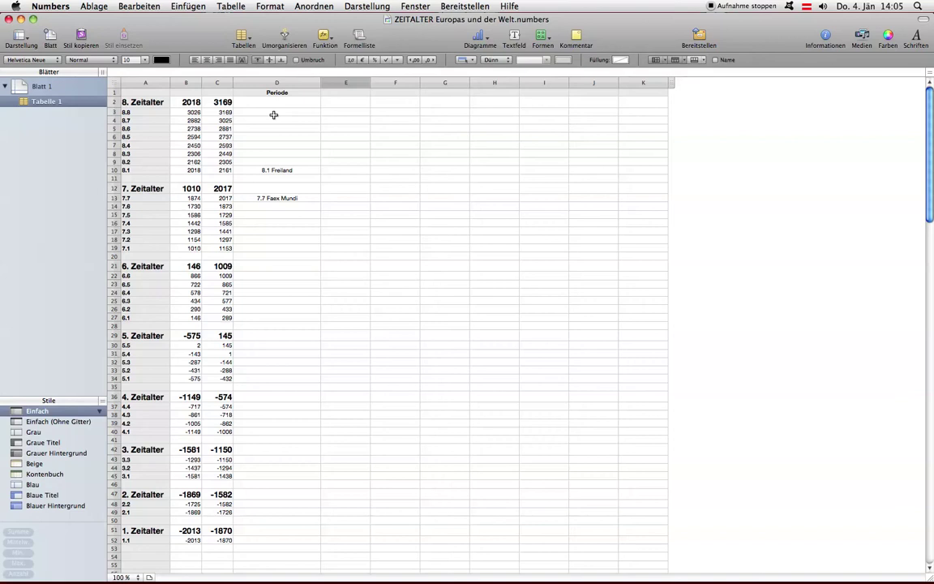
scroll(259, 198, "down", 5)
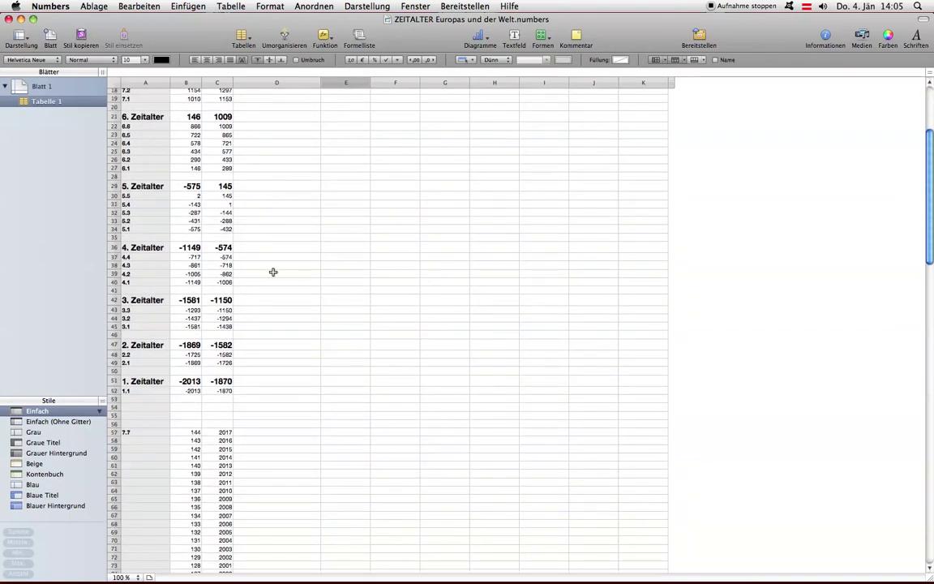
scroll(250, 300, "down", 2)
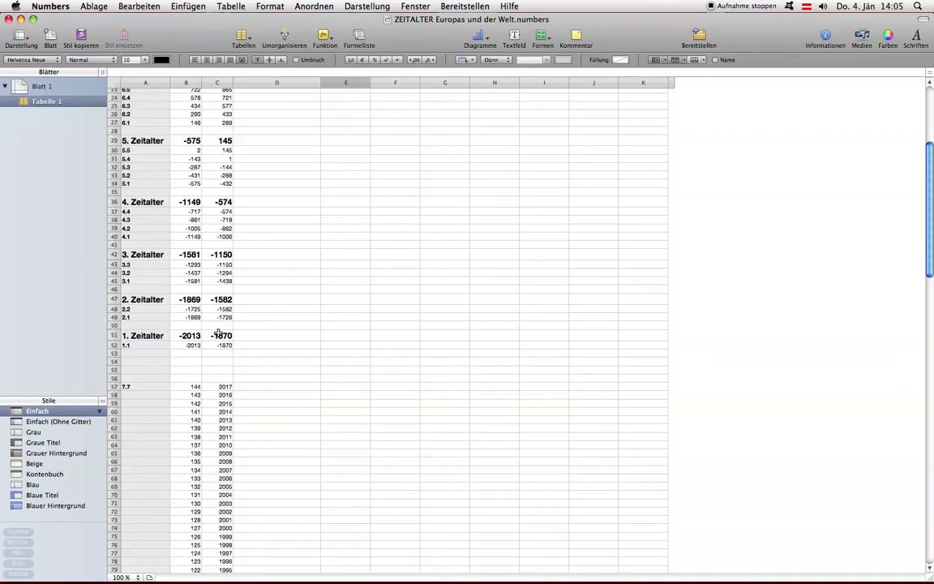
scroll(205, 349, "up", 3)
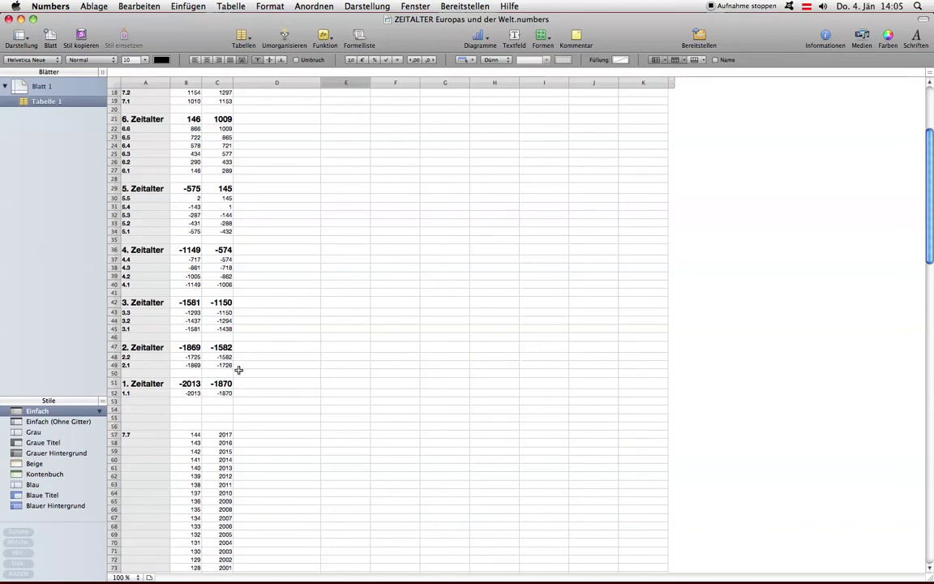
scroll(252, 217, "up", 5)
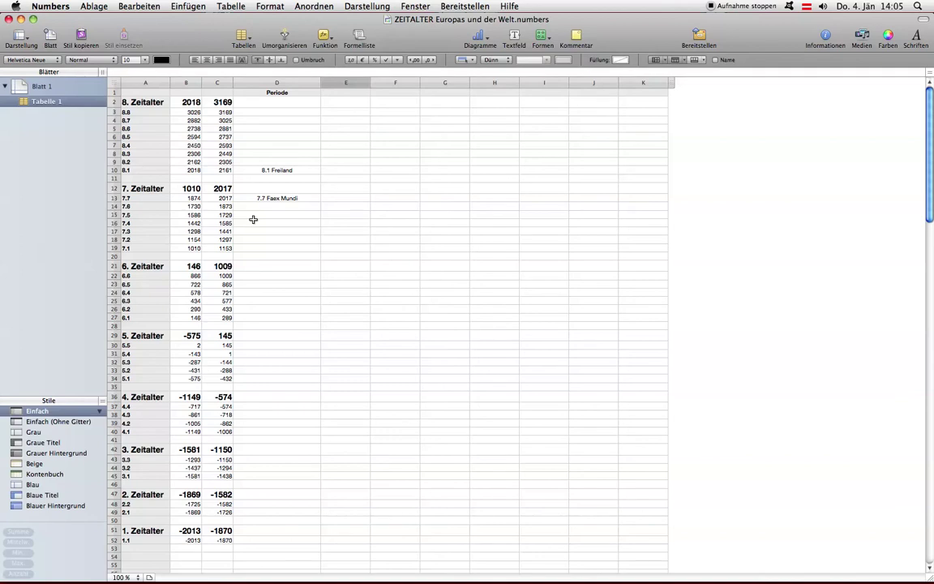
scroll(253, 219, "down", 7)
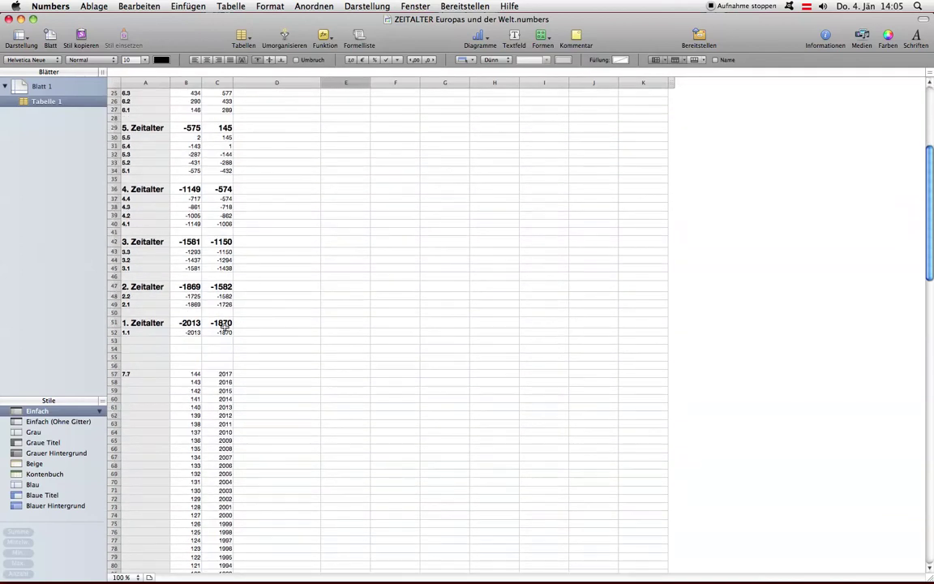
scroll(223, 327, "up", 7)
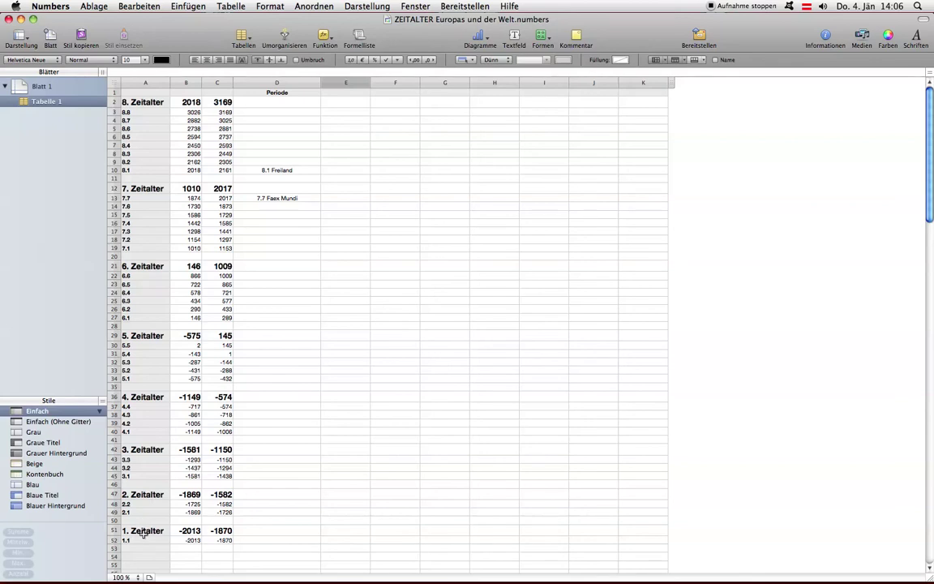
Highlight the 1.1 cell of the first age, followed by the 7.7 row's number, start year, end year and "7.7 Faex Mundi" label
left_click(143, 542)
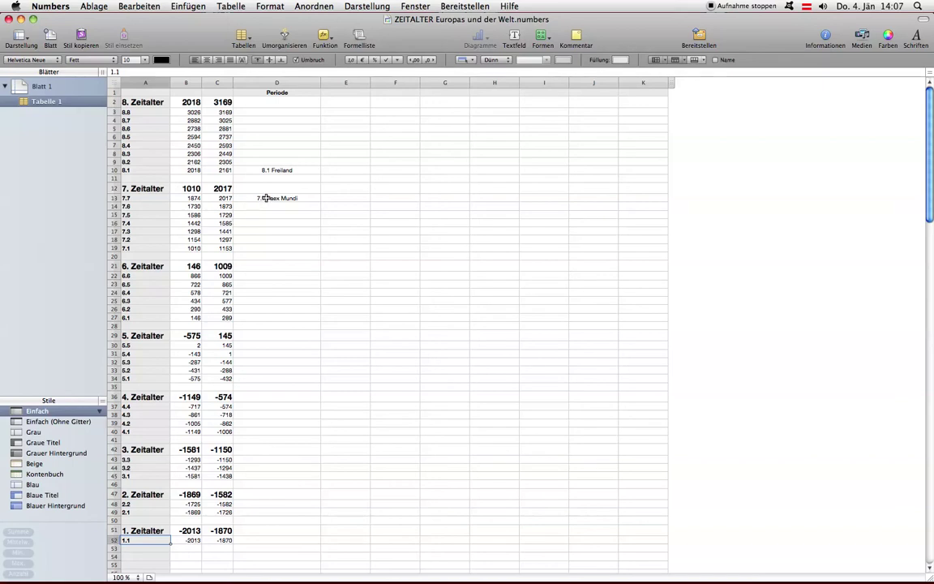
left_click(153, 198)
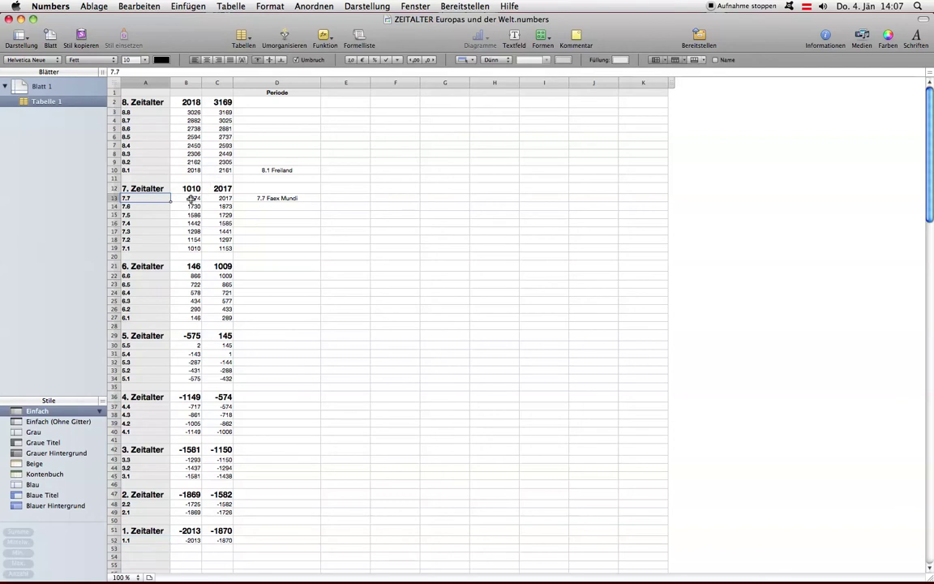
left_click(193, 199)
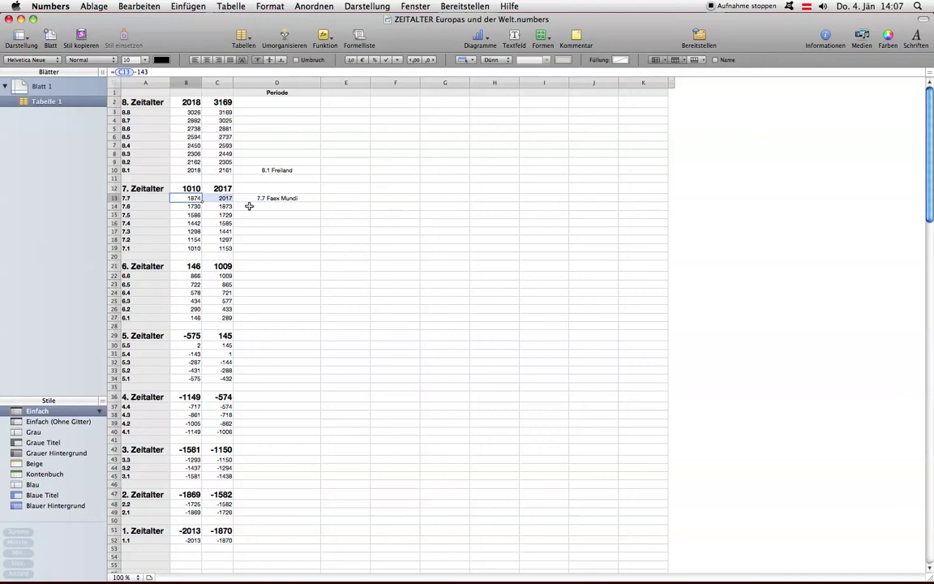
left_click(225, 198)
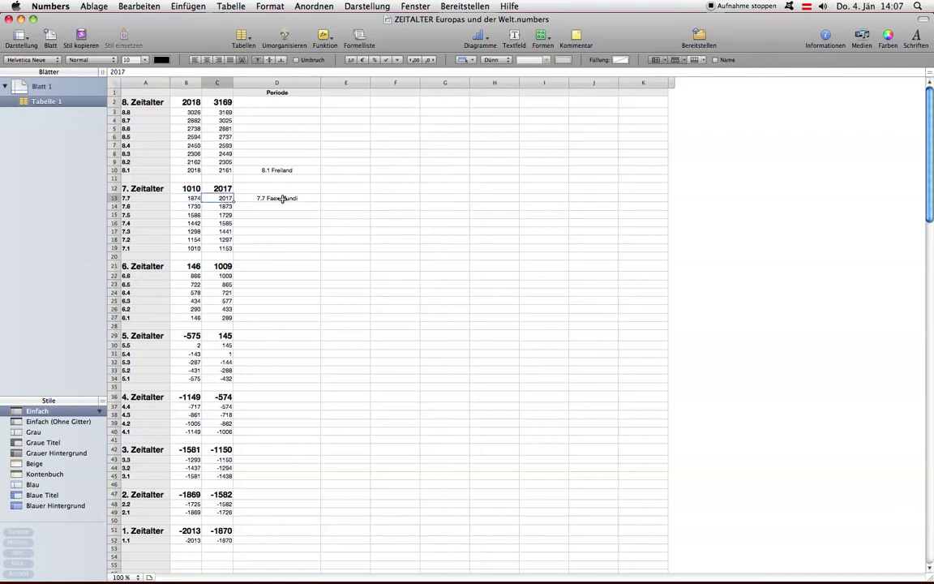
left_click(285, 197)
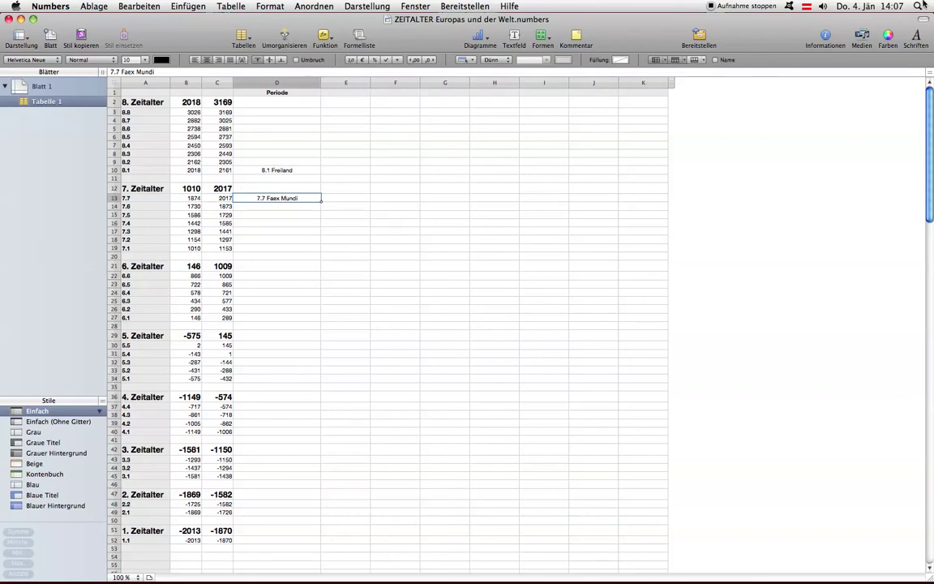
Show the system's full current date, and highlight the 7.7 period's start year, "7.7 Faex Mundi" label and end year again
left_click(861, 6)
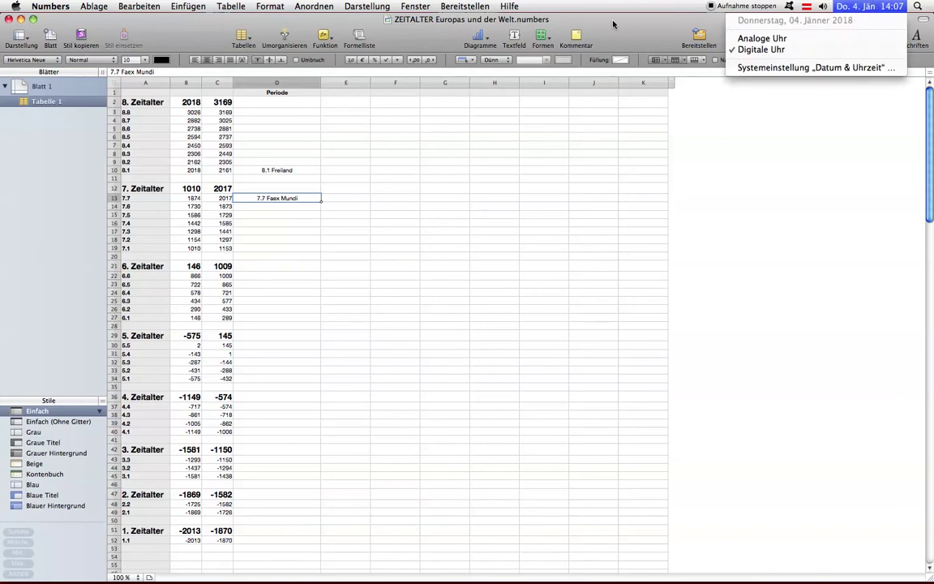
left_click(551, 19)
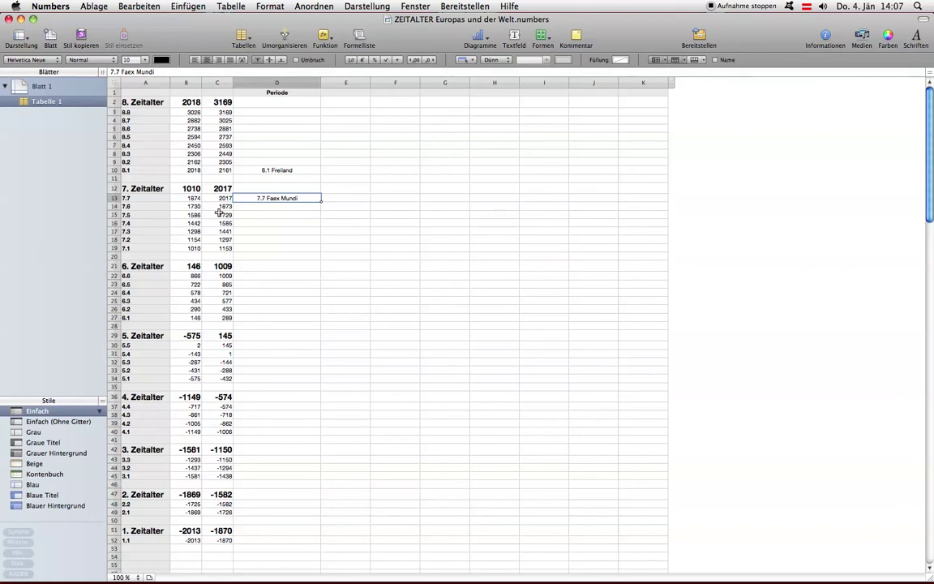
left_click(185, 197)
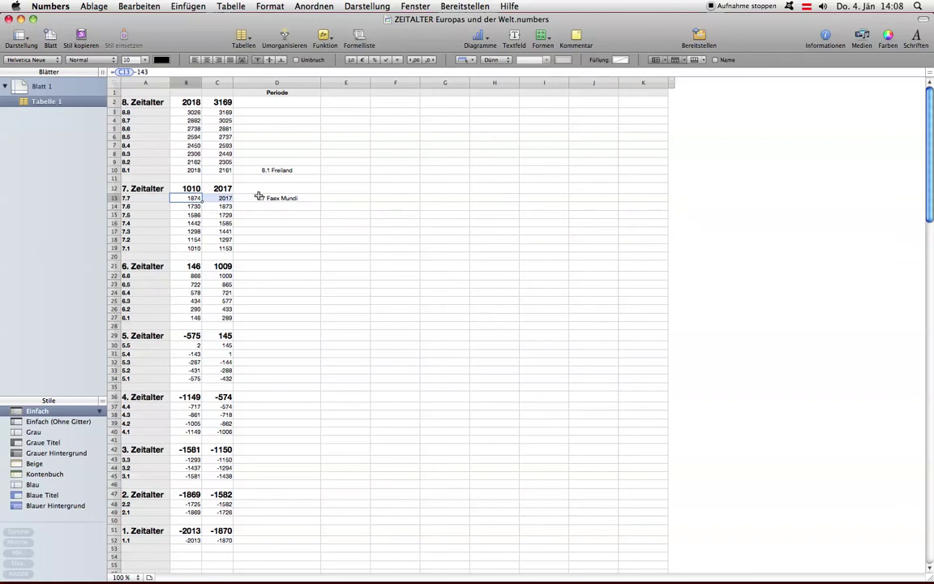
left_click(260, 197)
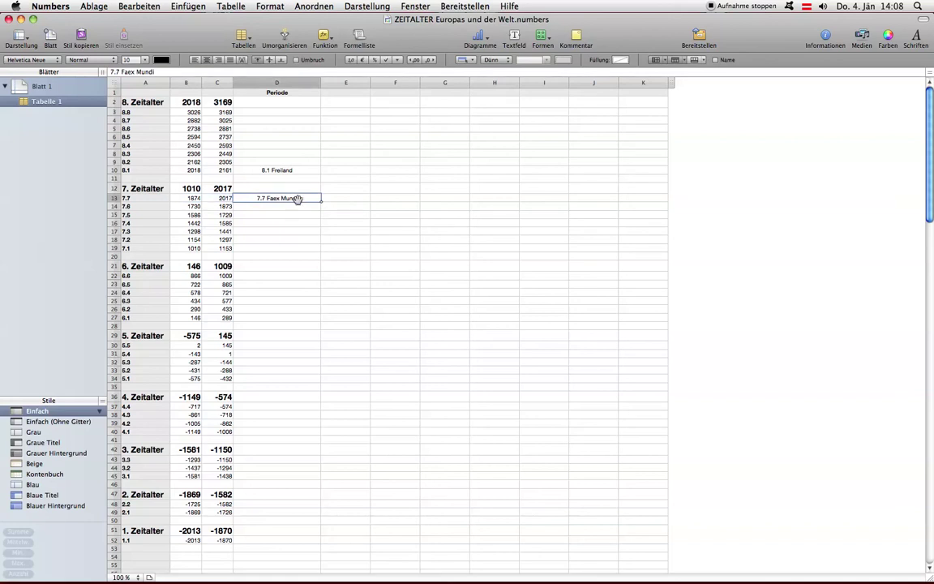
left_click(175, 198)
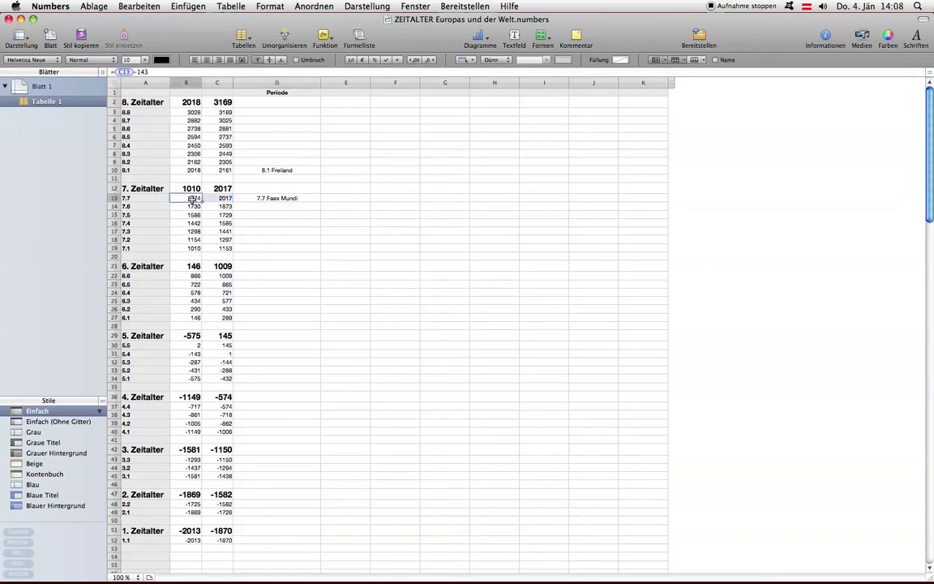
left_click(216, 198)
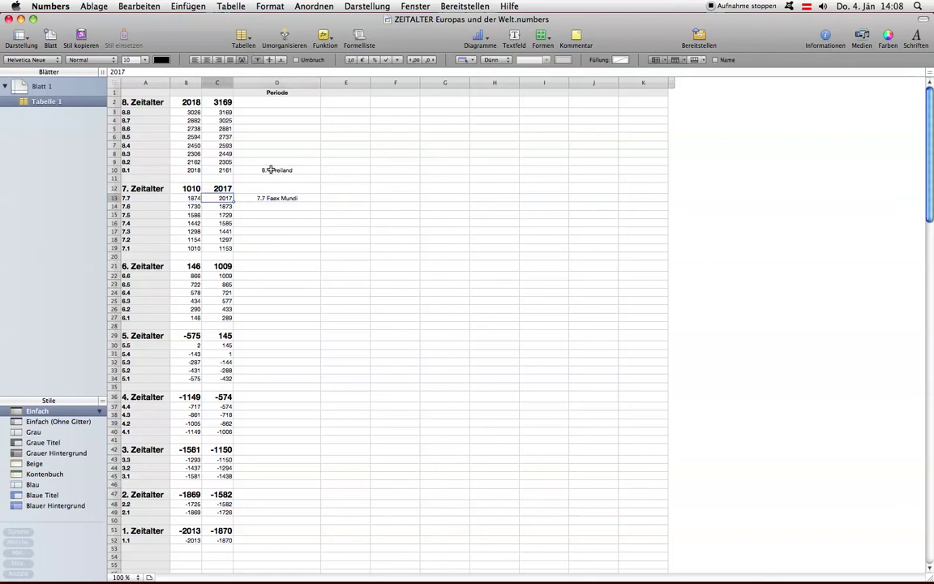
Highlight the "8.1 Freiland" label with its period's start and end years, and the start year of period 8.7
left_click(272, 171)
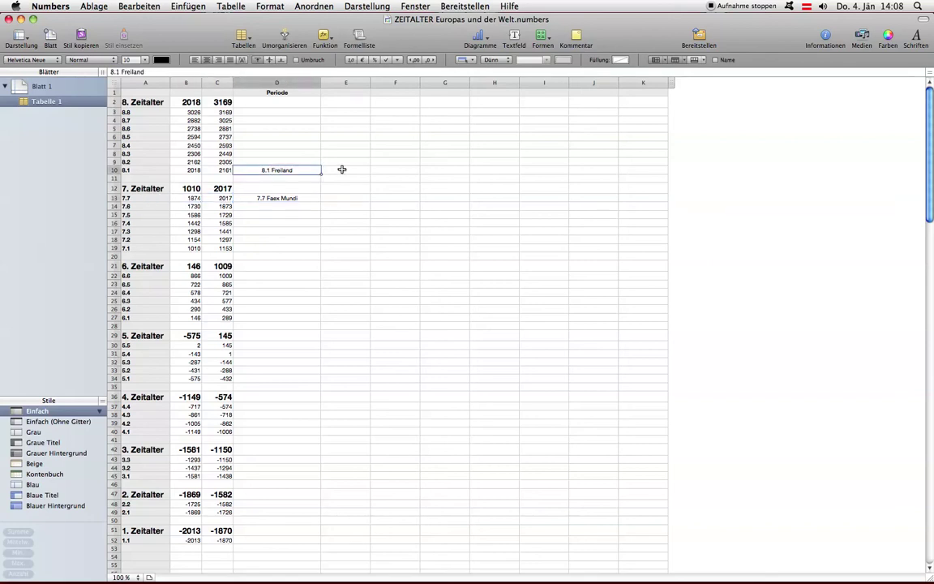
left_click(192, 171)
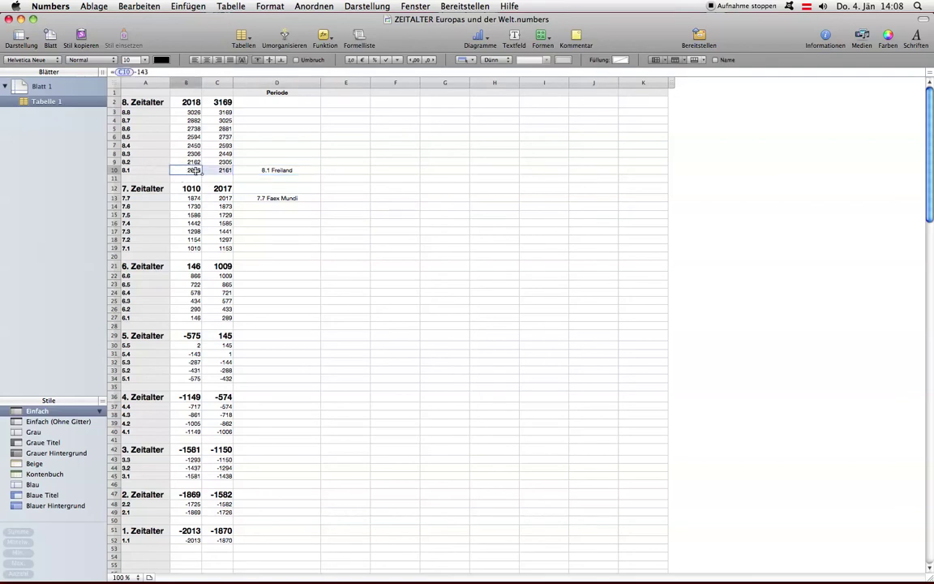
left_click(265, 172)
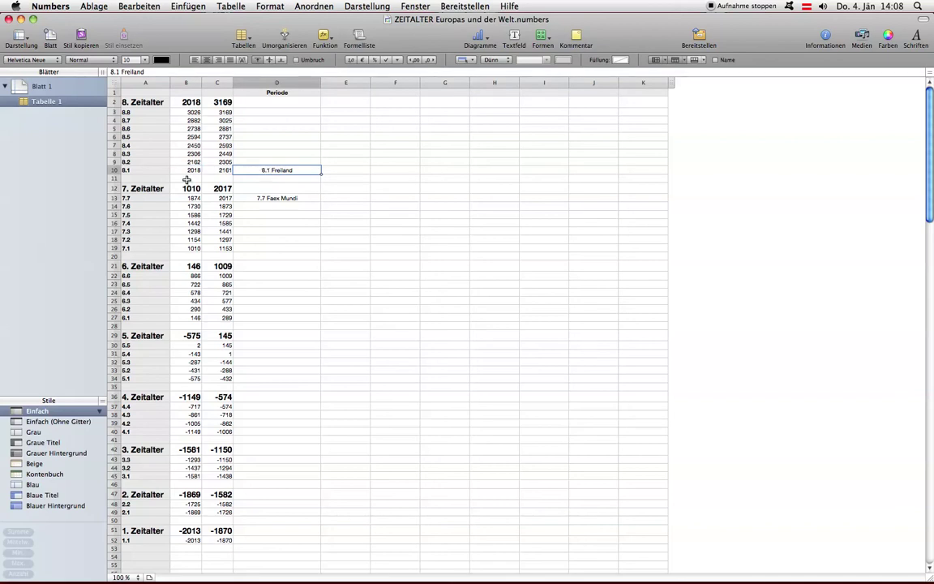
left_click(189, 123)
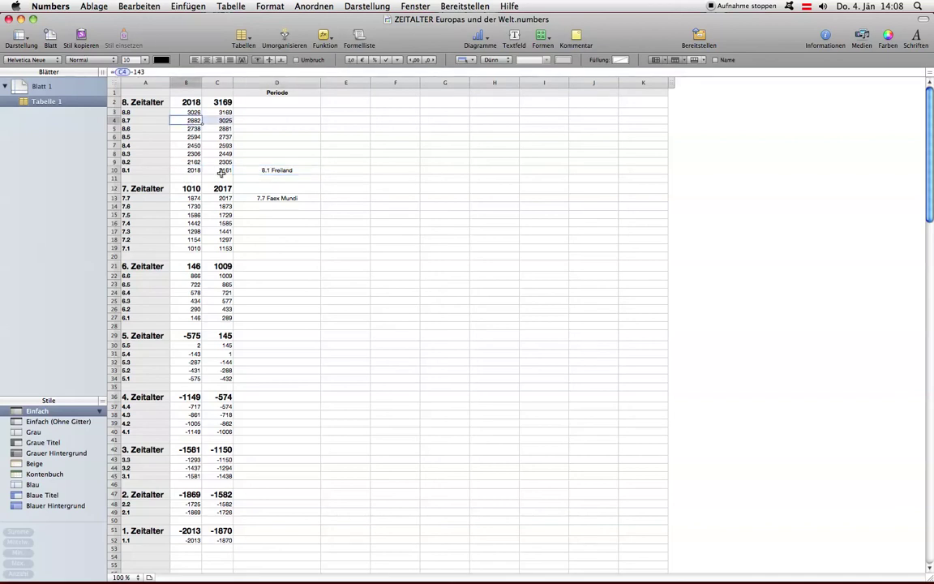
left_click(213, 169)
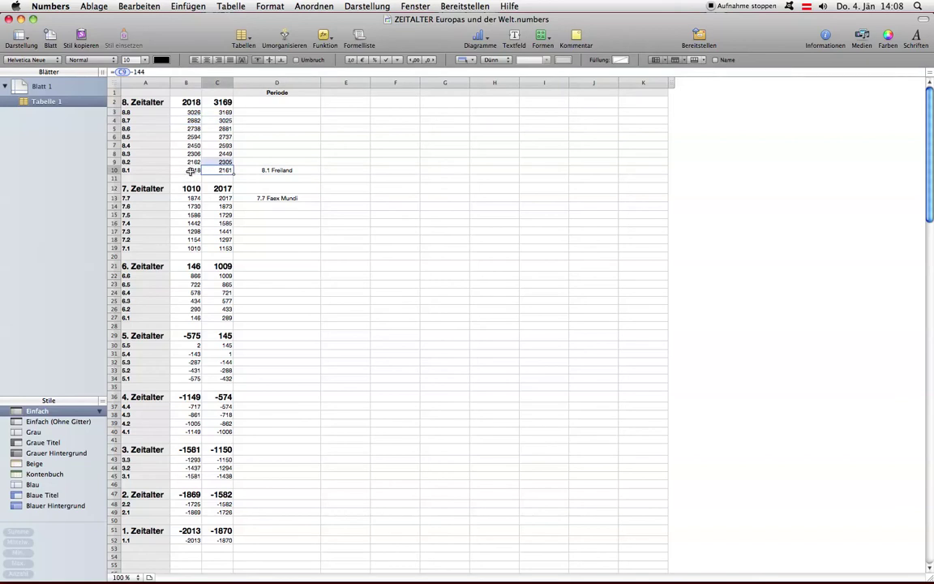
Highlight the 8.1 period's start year, the empty Periode cells of the earlier ages, and the "7.7 Faex Mundi" label
left_click(193, 170)
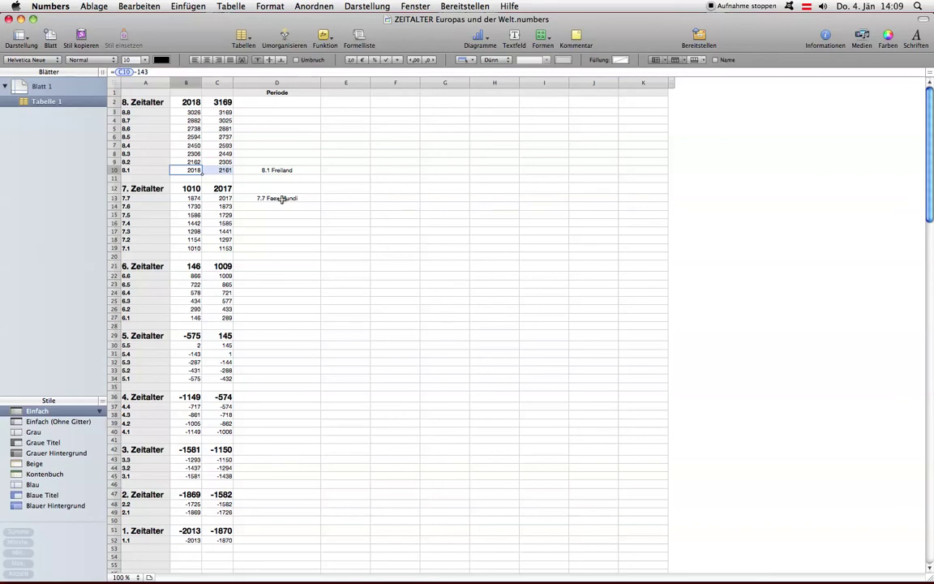
left_click_drag(289, 206, 289, 260)
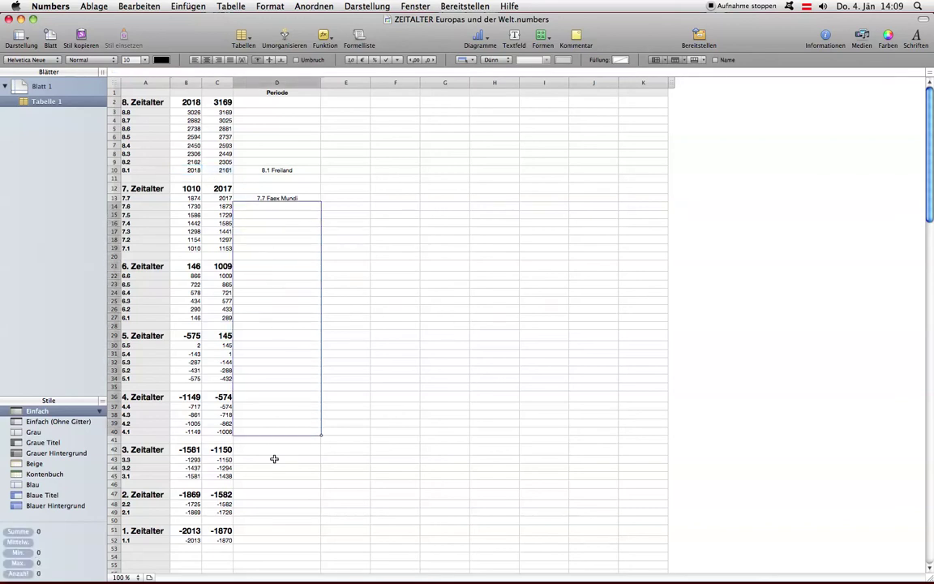
left_click_drag(273, 487, 277, 206)
left_click(313, 198)
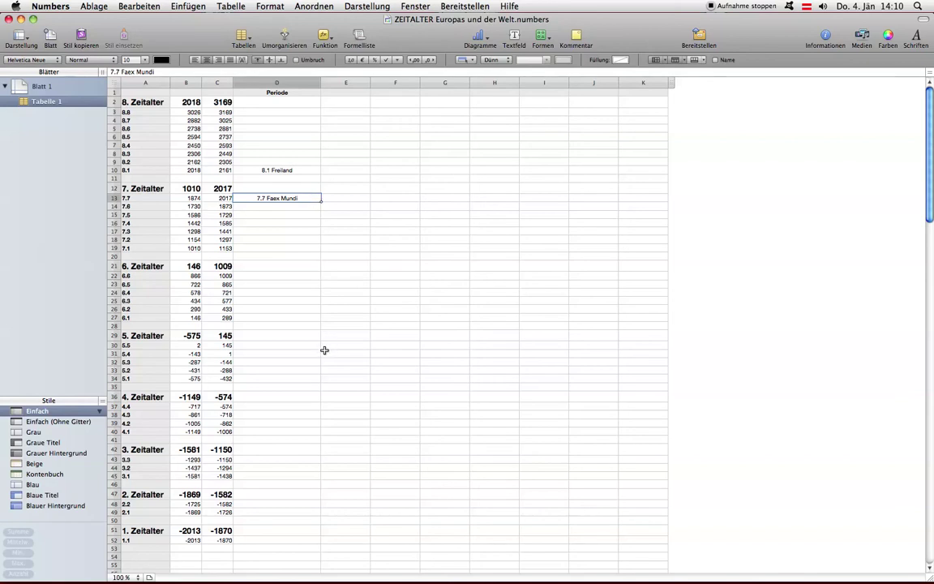
Show the YouTube video list in Firefox briefly and return to Numbers
key("super+Tab")
key("super+Tab")
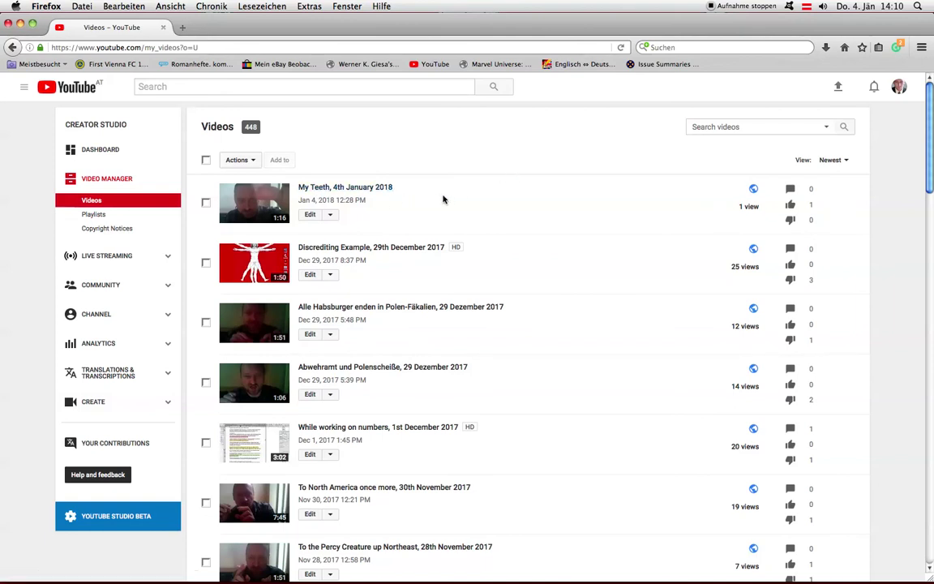
key("super+Tab")
Switch to the Kalenderreform.numbers document and enter the header „by your reckoning“ in cell A1 above the dates
left_click(415, 6)
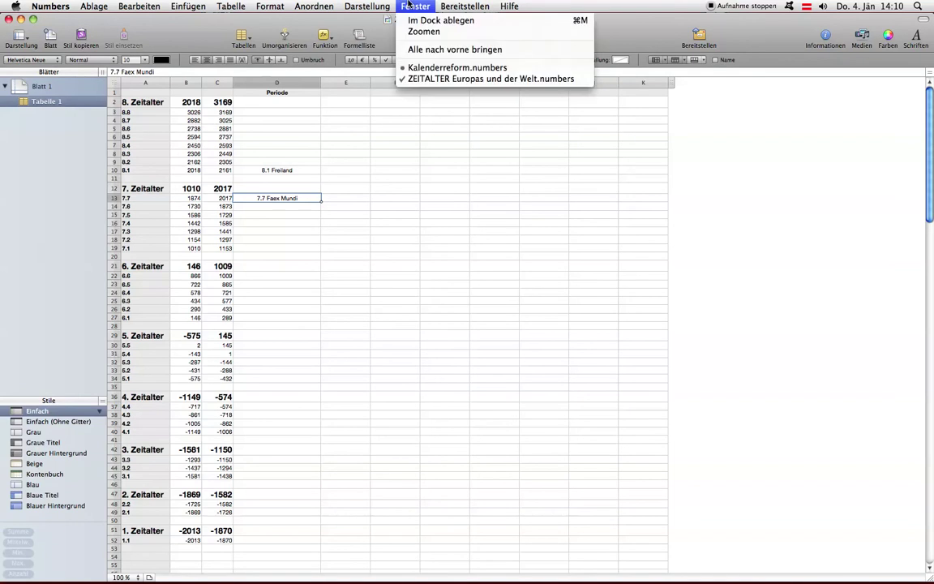
left_click(422, 68)
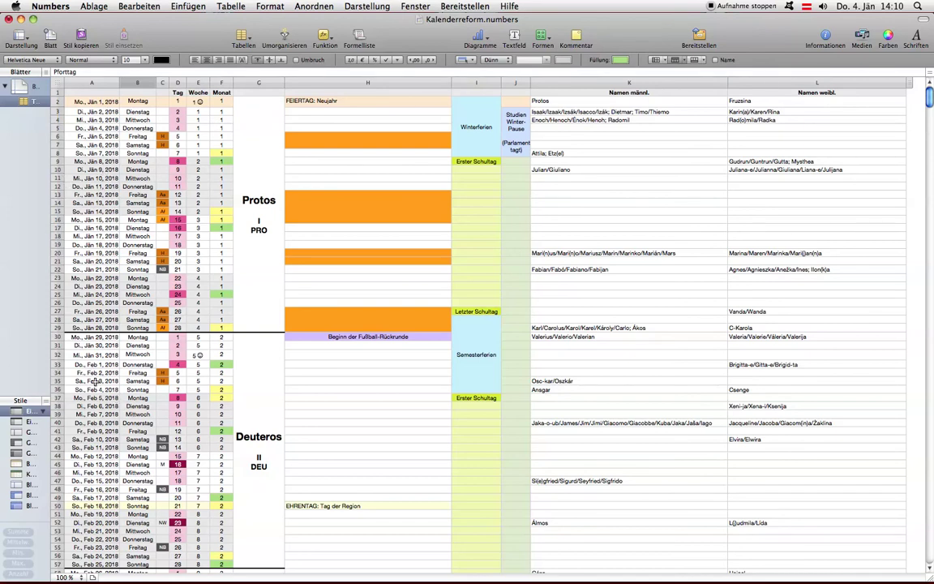
left_click(102, 94)
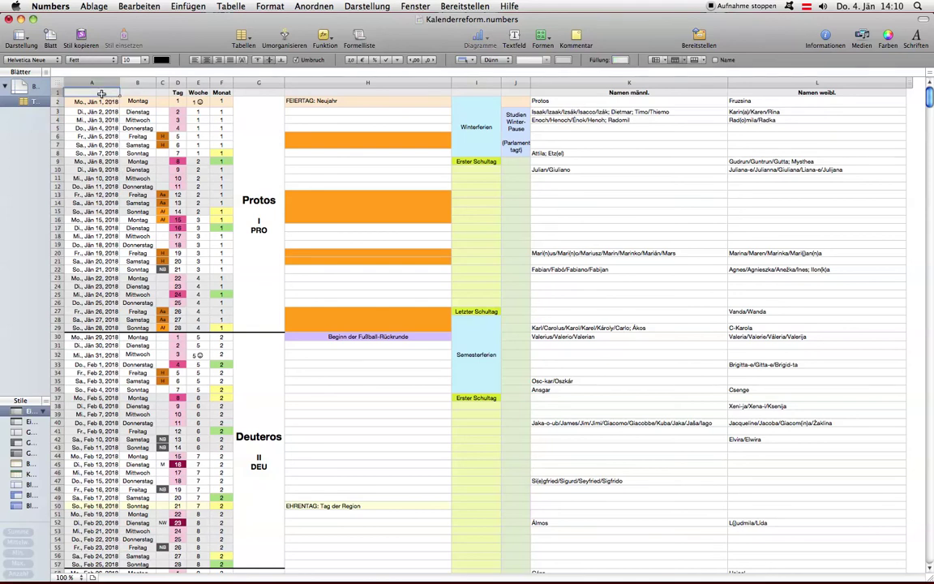
type(",by your reckoning")
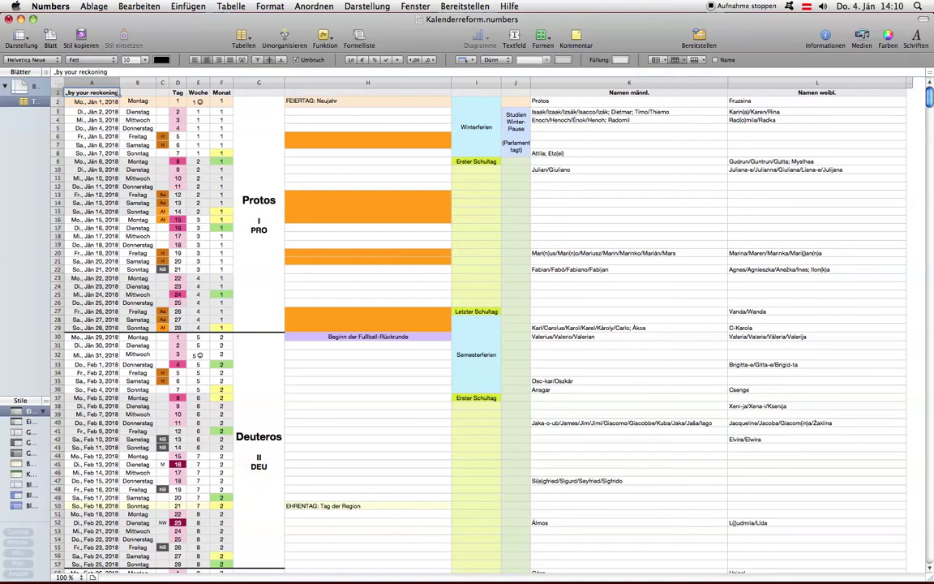
type("“")
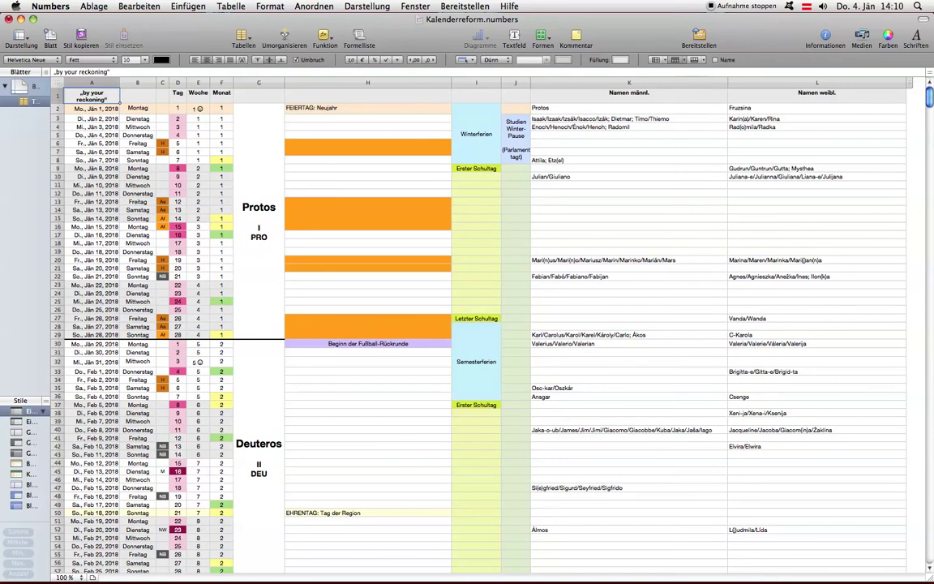
Highlight the header cells B1 to G1, look through the first calendar months, and show the Dock
left_click(140, 99)
left_click_drag(266, 97, 132, 91)
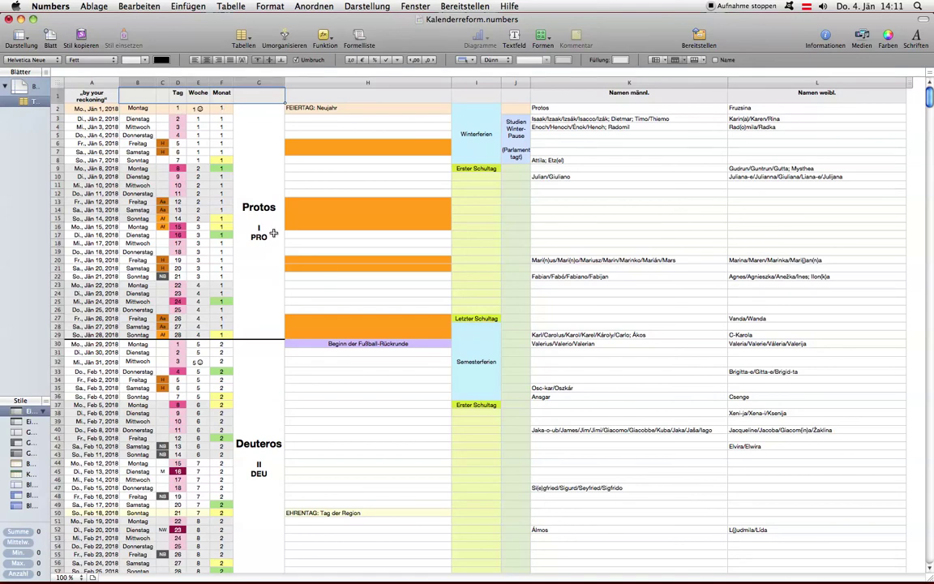
scroll(276, 241, "down", 3)
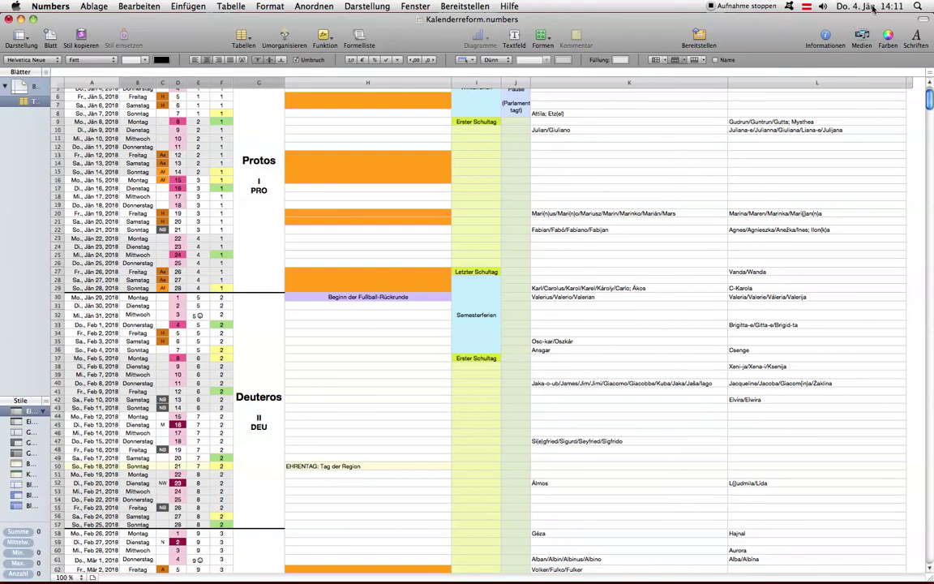
scroll(308, 124, "up", 3)
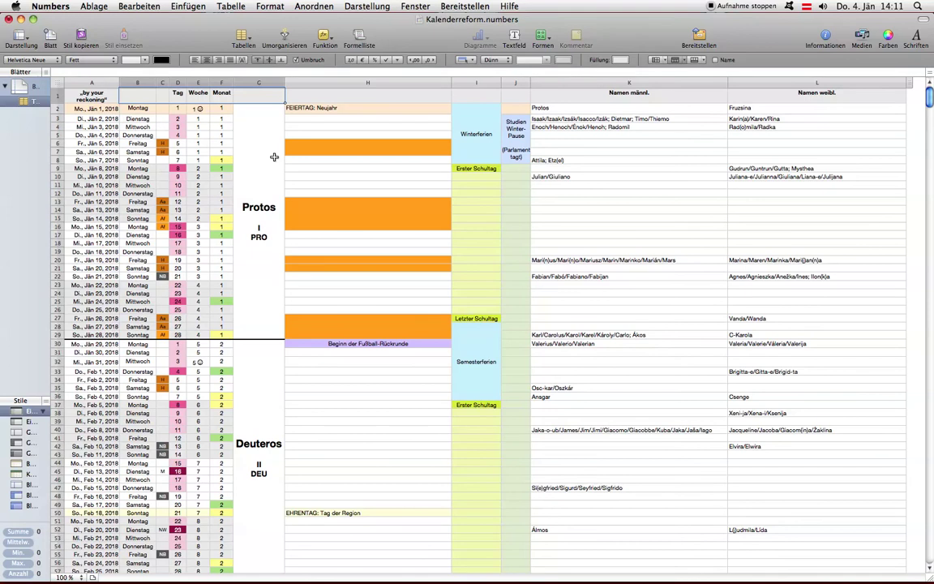
mouse_move(254, 568)
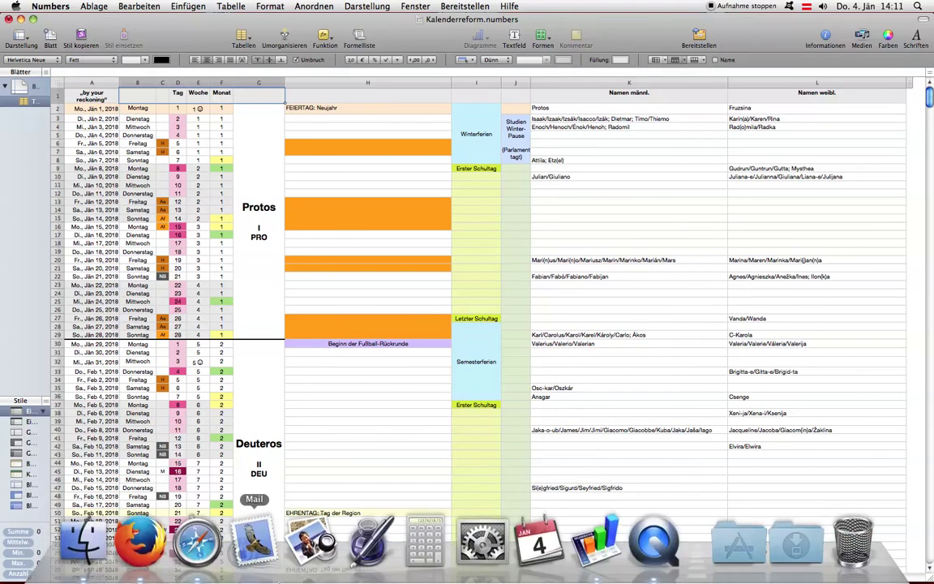
Switch to the "ZEITALTER Europas und der Welt.numbers" document and enter 144 in cell E10 beside "8.1 Freiland"
left_click(415, 5)
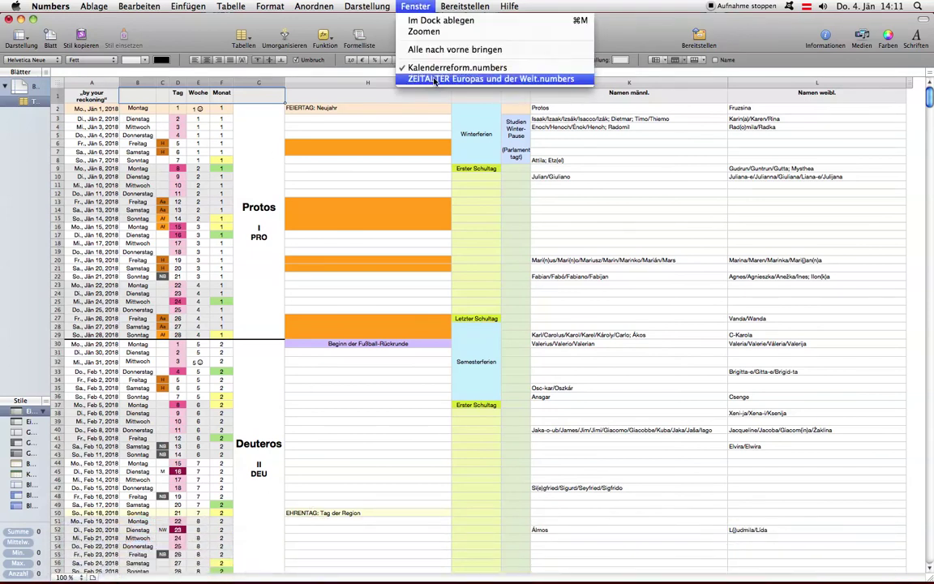
left_click(435, 81)
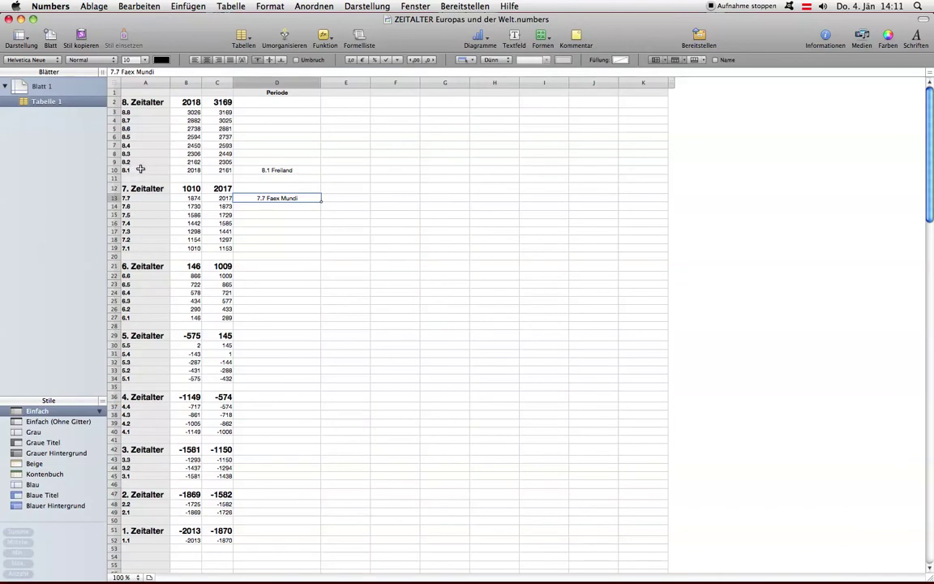
left_click(338, 169)
type("(144")
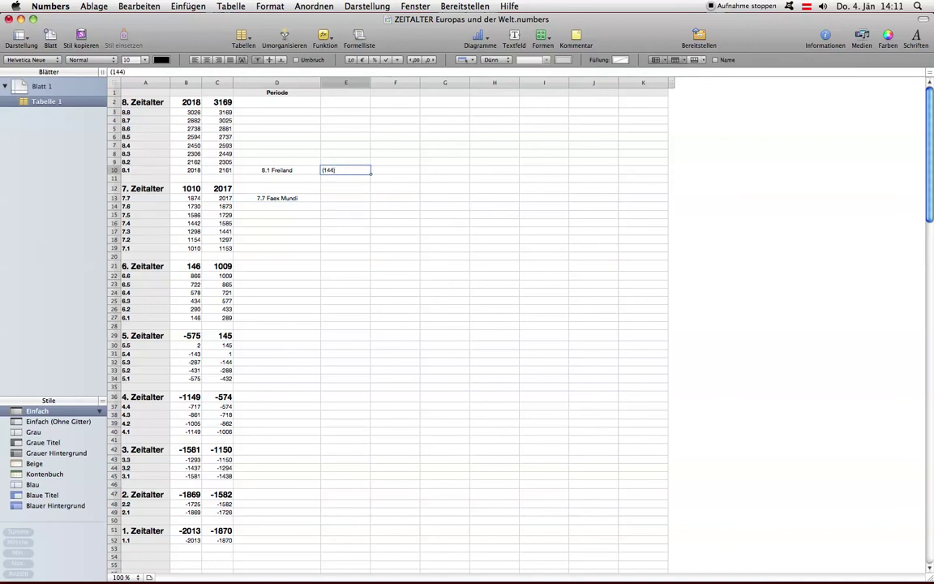
type(")")
left_click(392, 167)
left_click(349, 170)
Format cell F10 in the 8.1 row as Text and enter 8.1.001
left_click(375, 172)
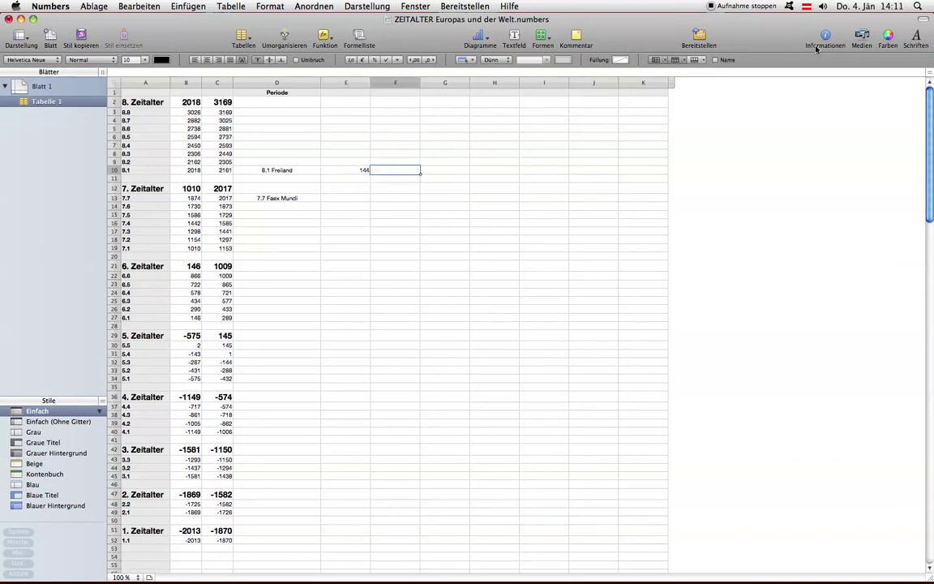
key("alt+super+i")
left_click(847, 265)
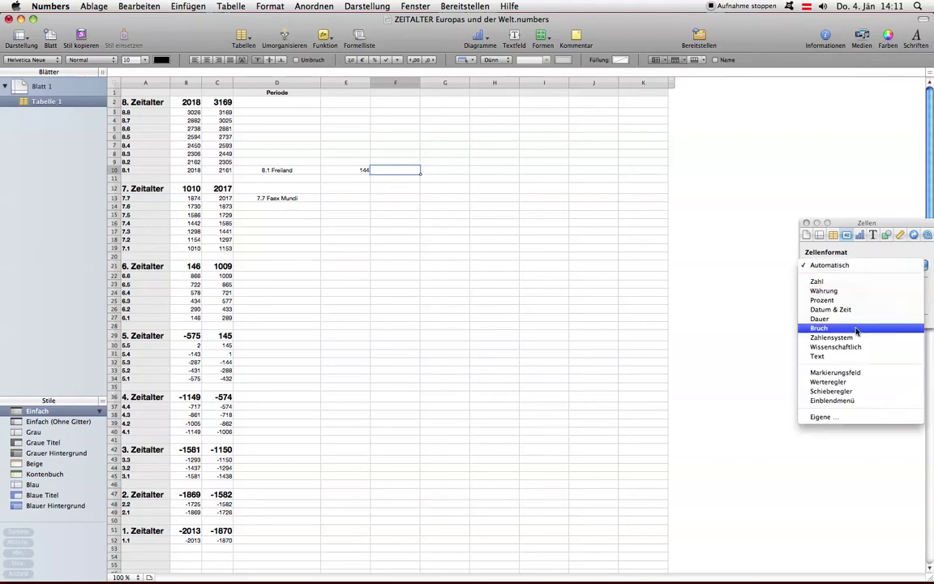
left_click(857, 361)
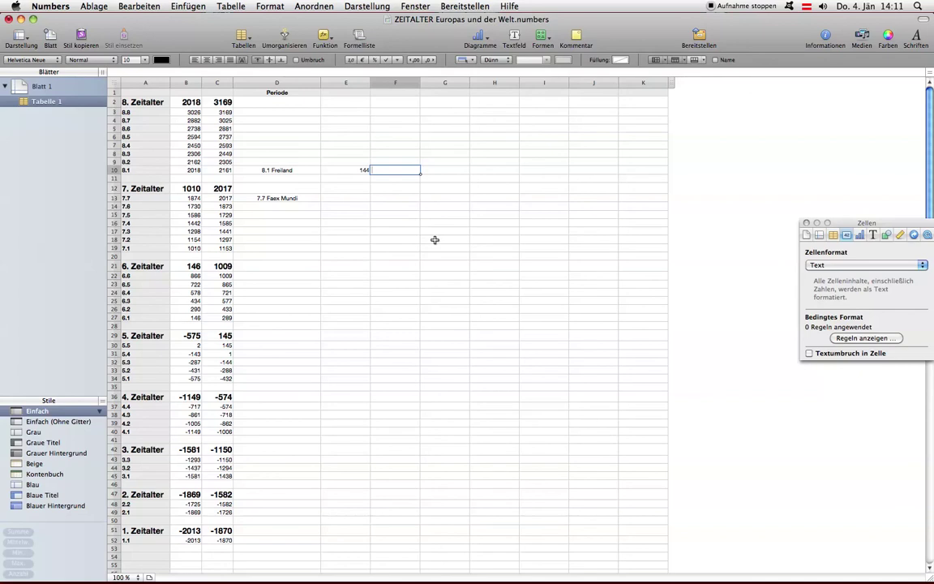
type("8.1.001")
Enter the full calendar date in column F of the blue row in the 7.7 year list, and highlight the code beside it
scroll(246, 216, "down", 20)
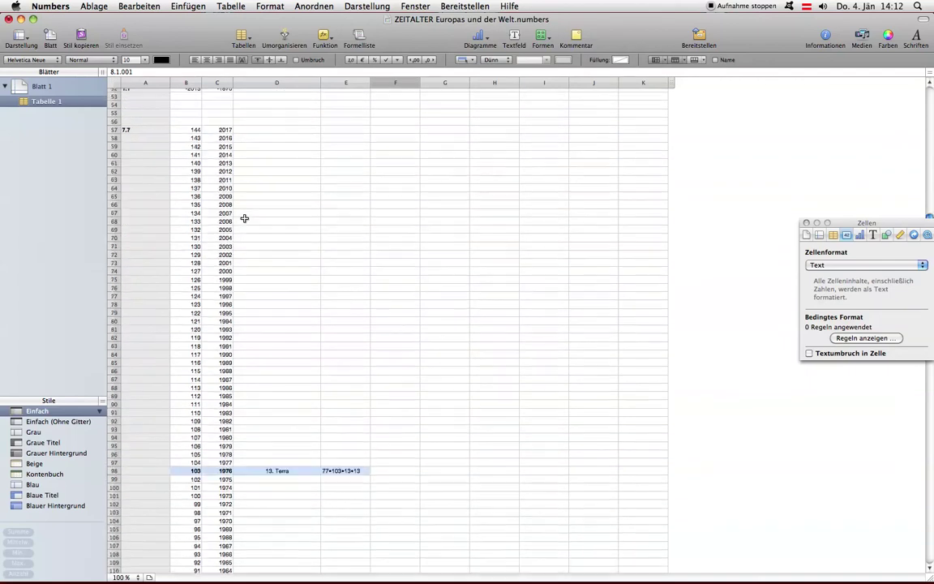
scroll(279, 195, "up", 1)
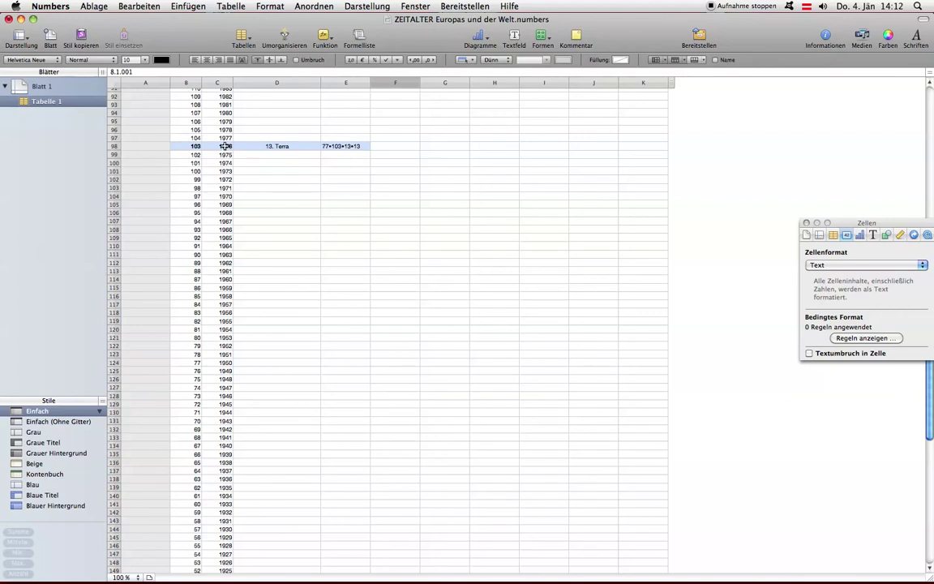
left_click(385, 146)
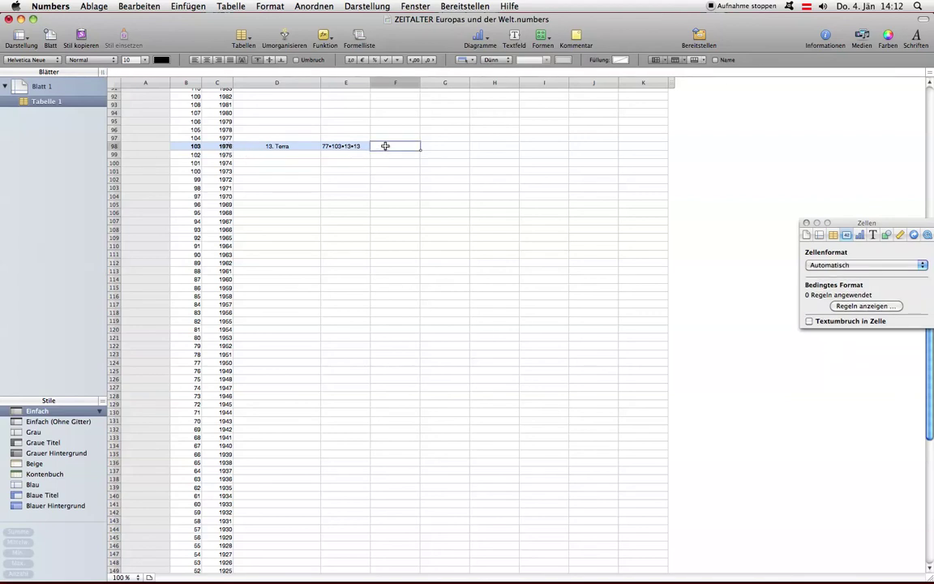
type("15. Dezember 1976")
key("Tab")
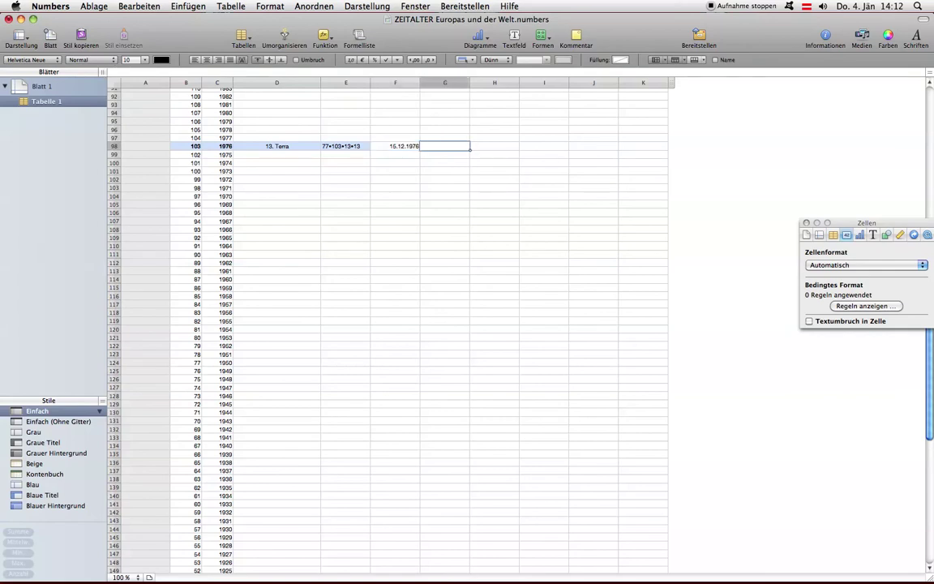
left_click(394, 148)
left_click(341, 146)
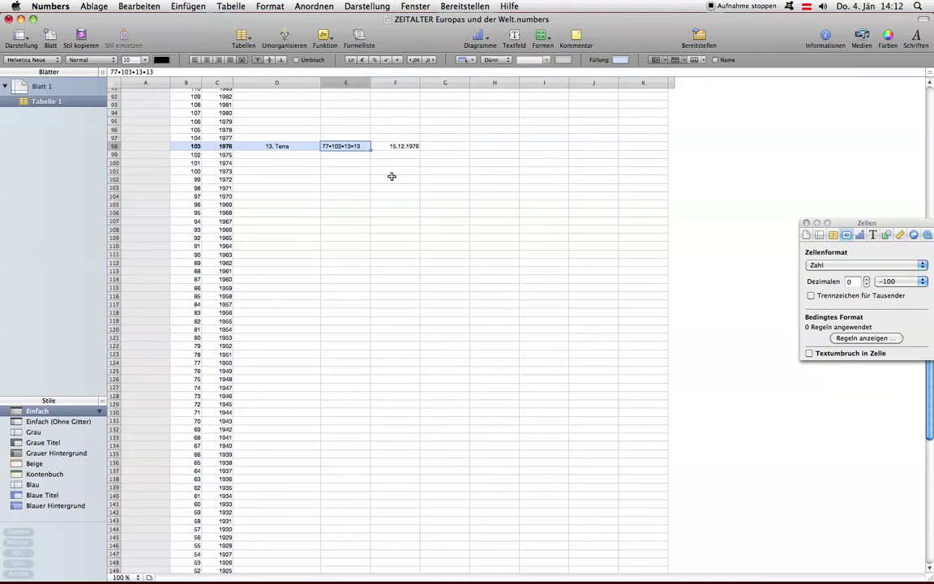
Highlight the 8.1.001 entry beside "8.1 Freiland" and switch to the Kalenderreform.numbers document
scroll(379, 172, "up", 20)
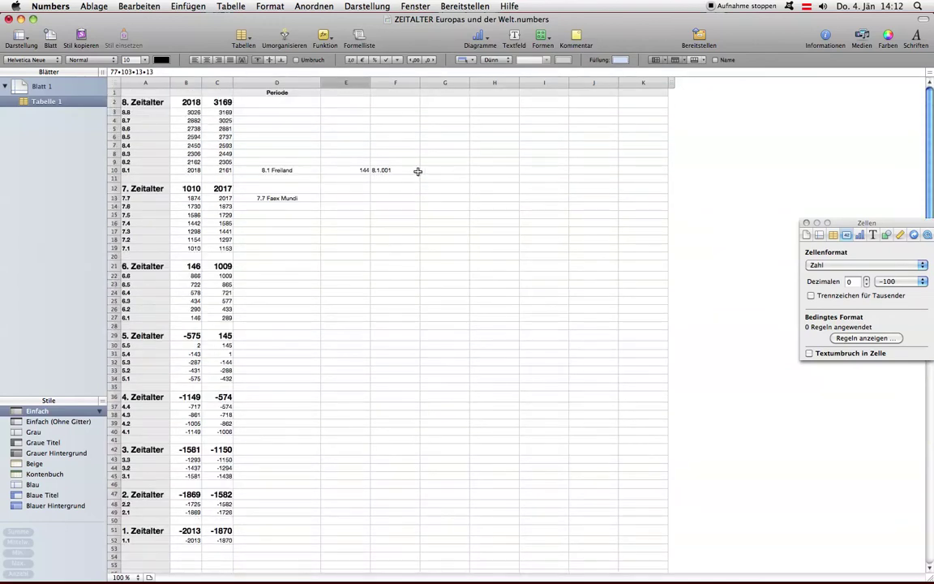
left_click(412, 171)
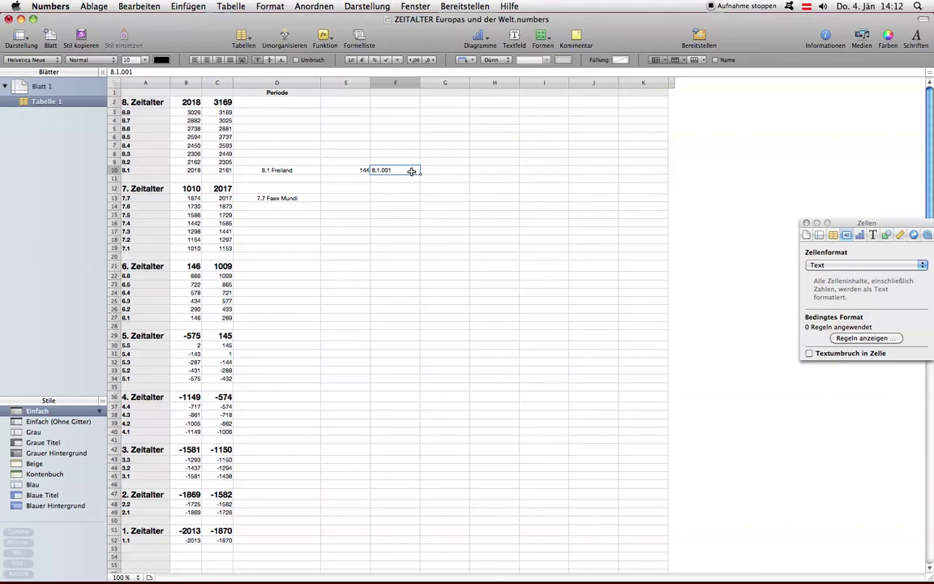
left_click(416, 6)
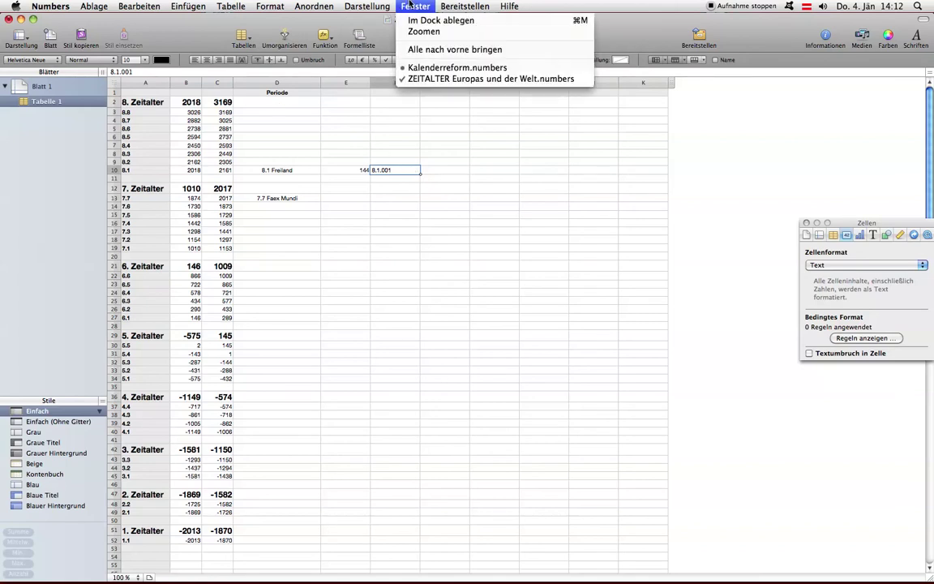
left_click(445, 78)
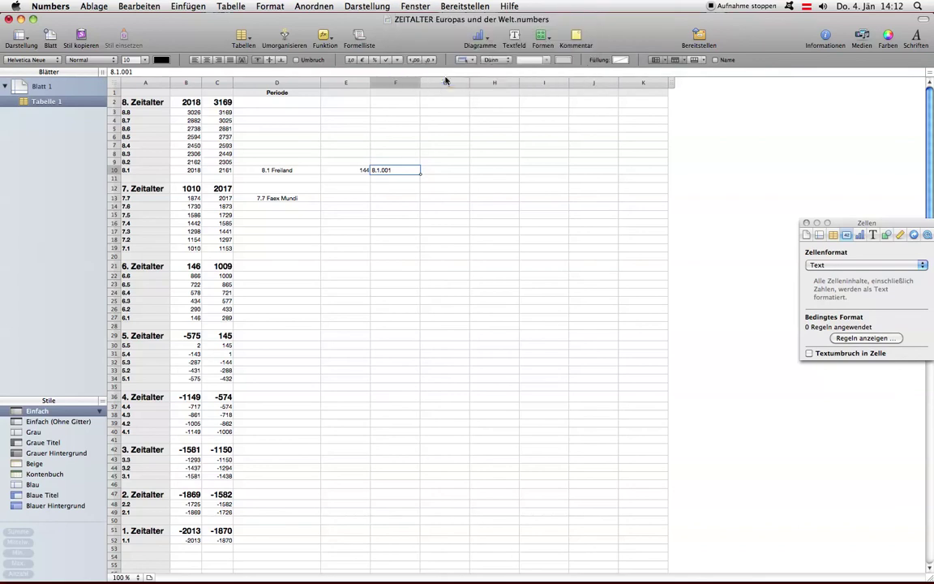
left_click(410, 6)
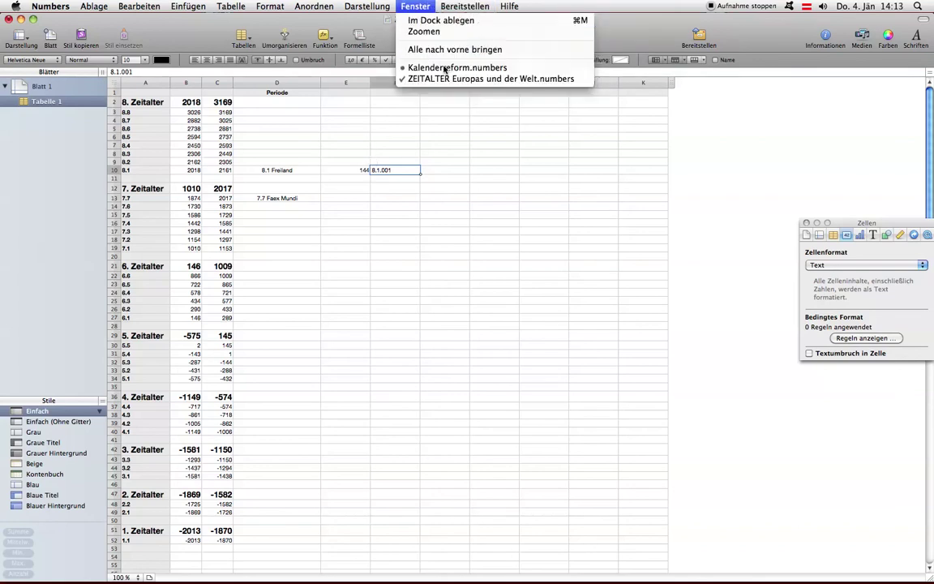
left_click(454, 67)
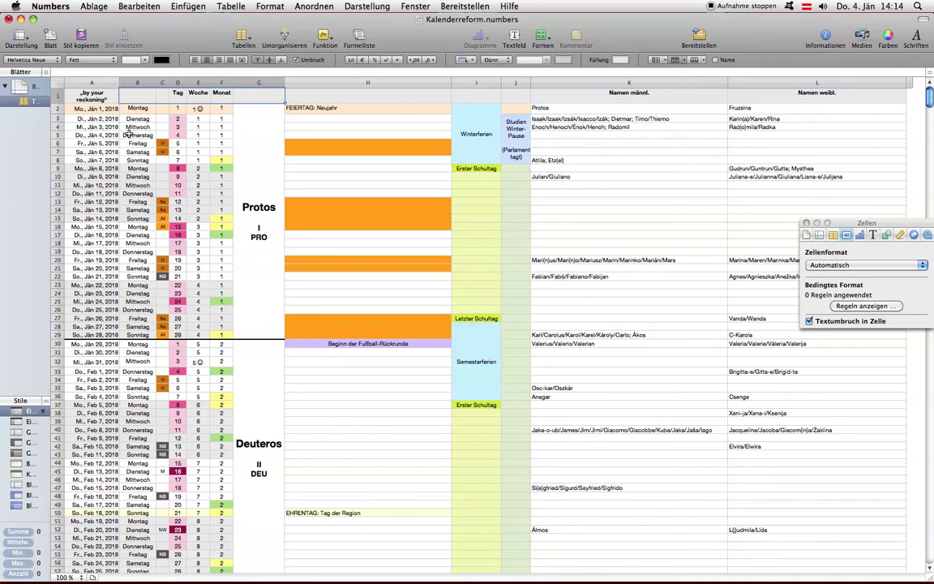
Return to the ZEITALTER document and highlight the "7.7 Faex Mundi" label and the empty cells E13 to E52
left_click(415, 5)
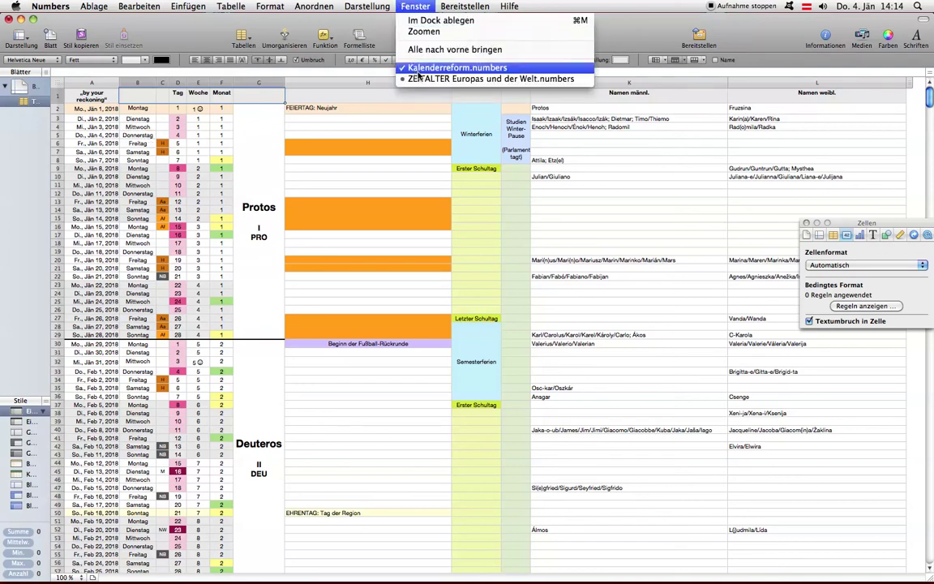
left_click(454, 79)
left_click(285, 198)
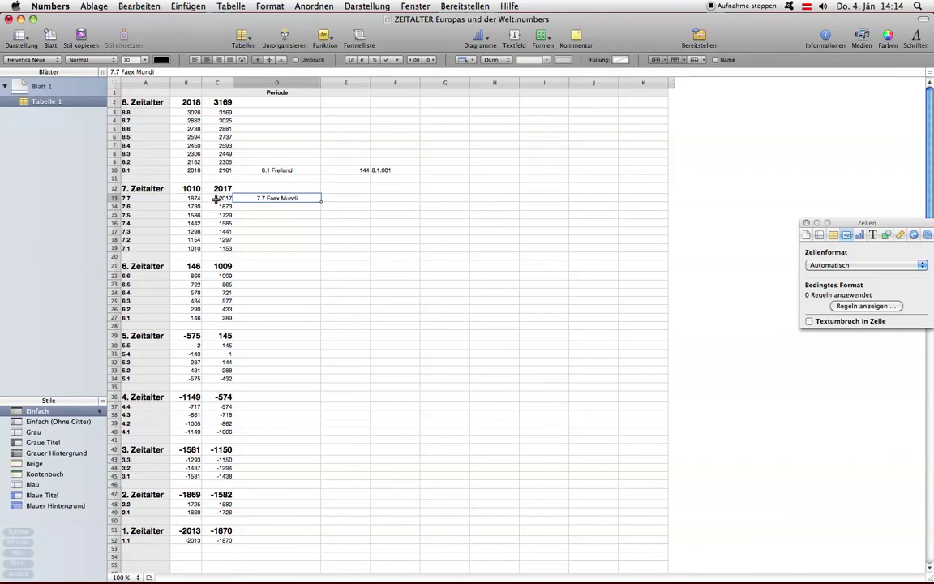
left_click_drag(354, 199, 335, 539)
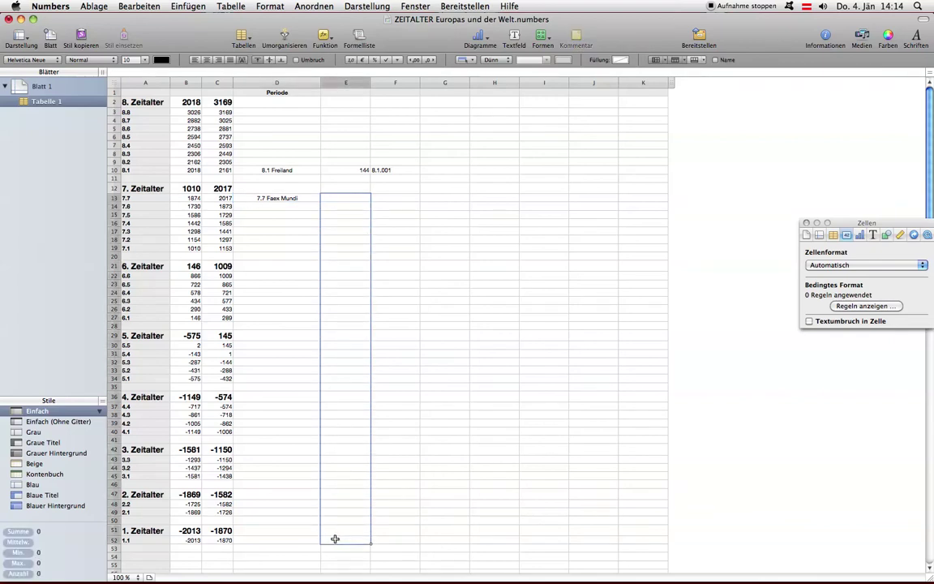